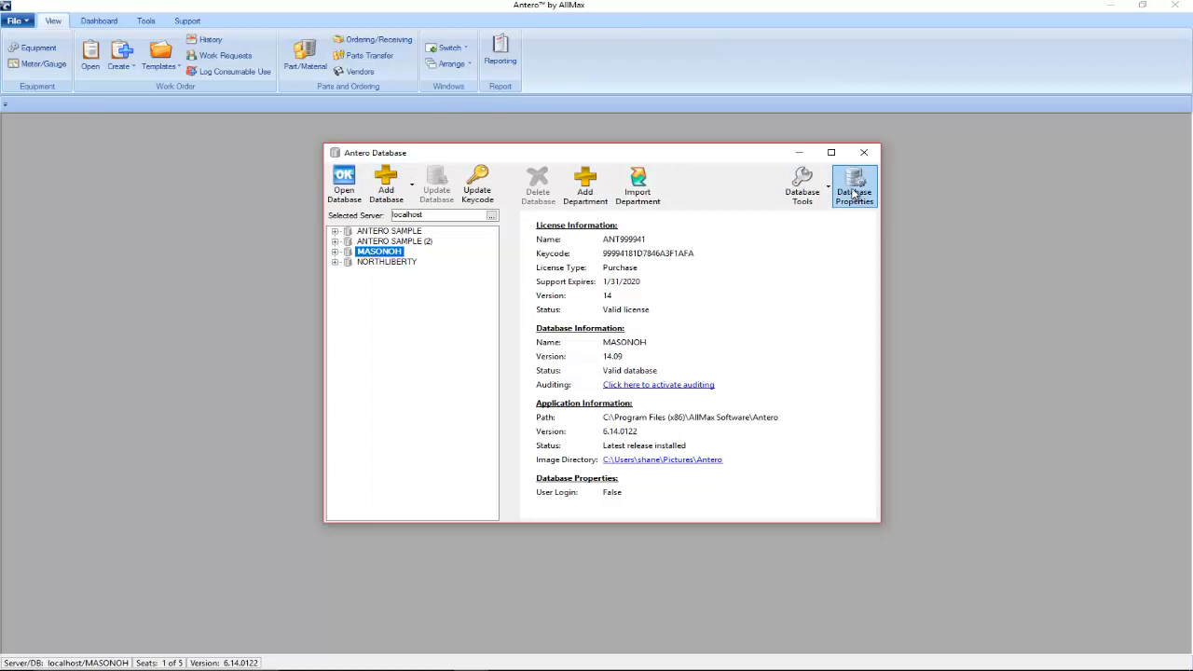
- In the MASONOH database properties, start a new work request setup record for the Mason department
click(851, 188)
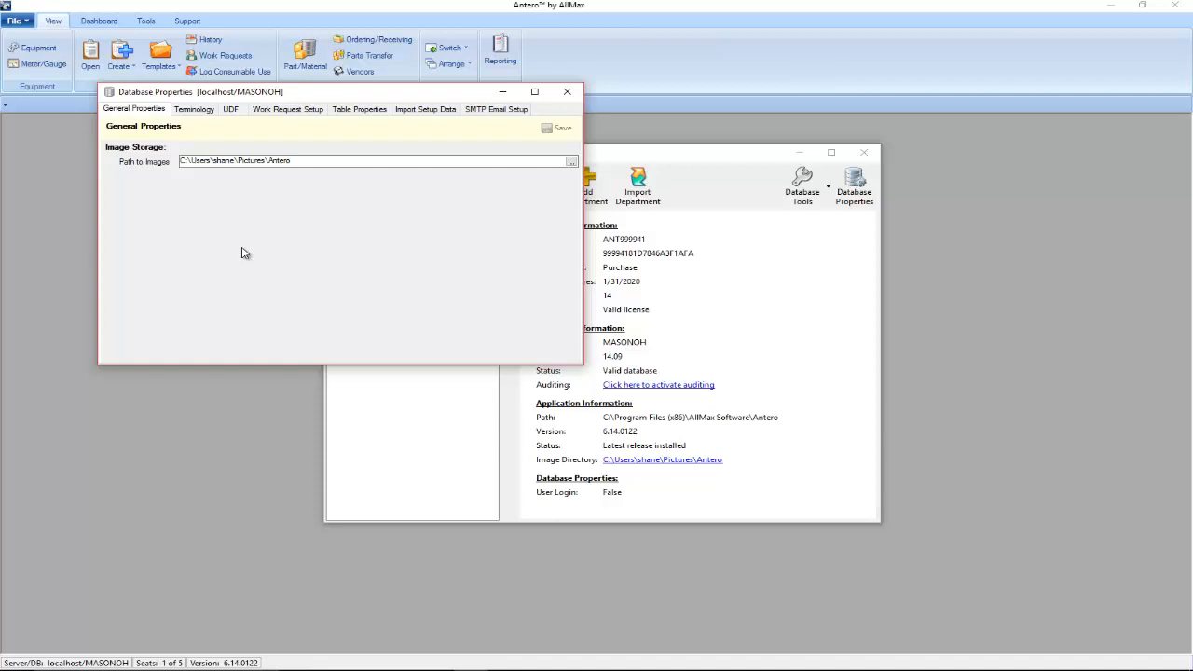
click(287, 111)
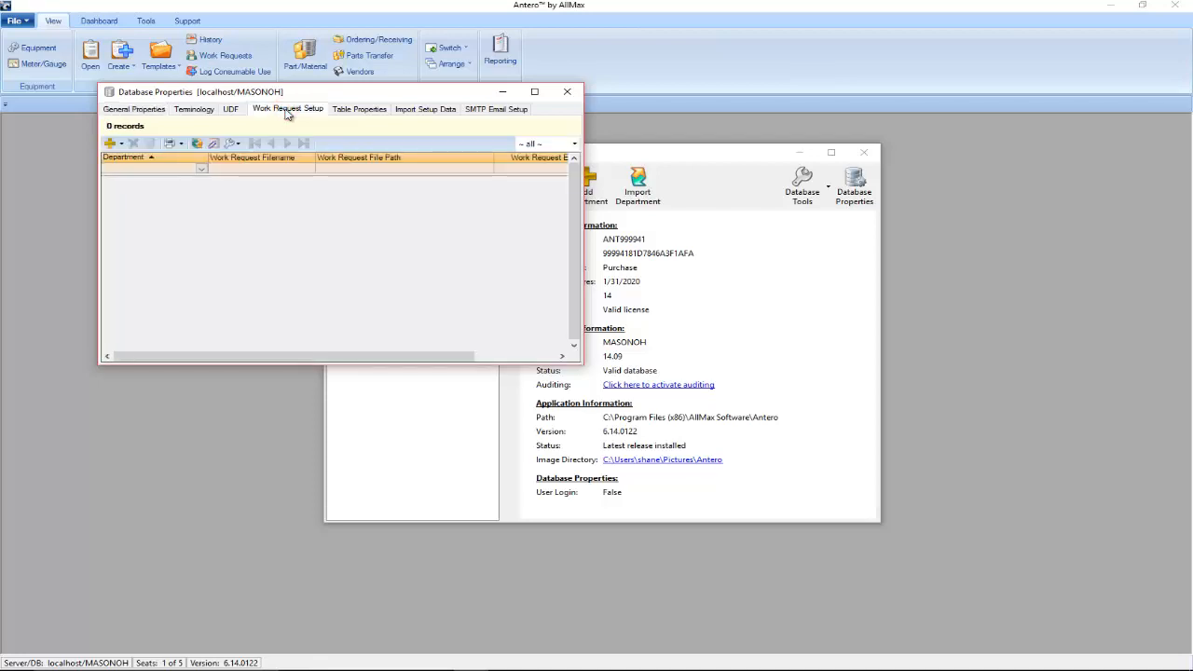
click(110, 143)
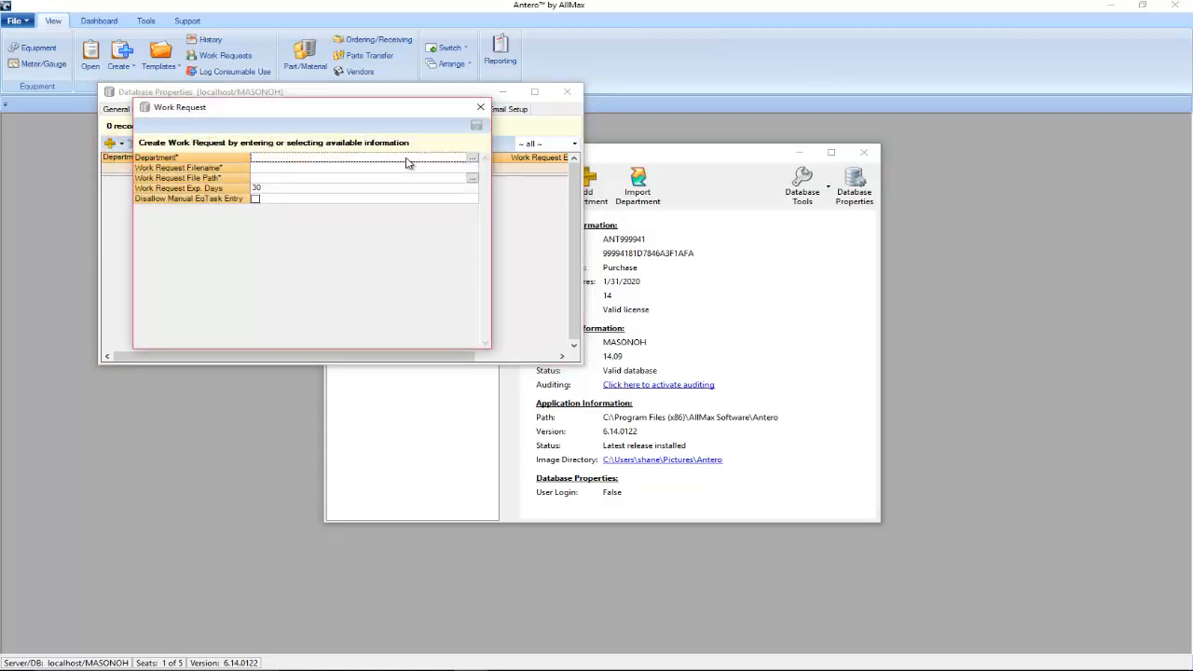
click(472, 157)
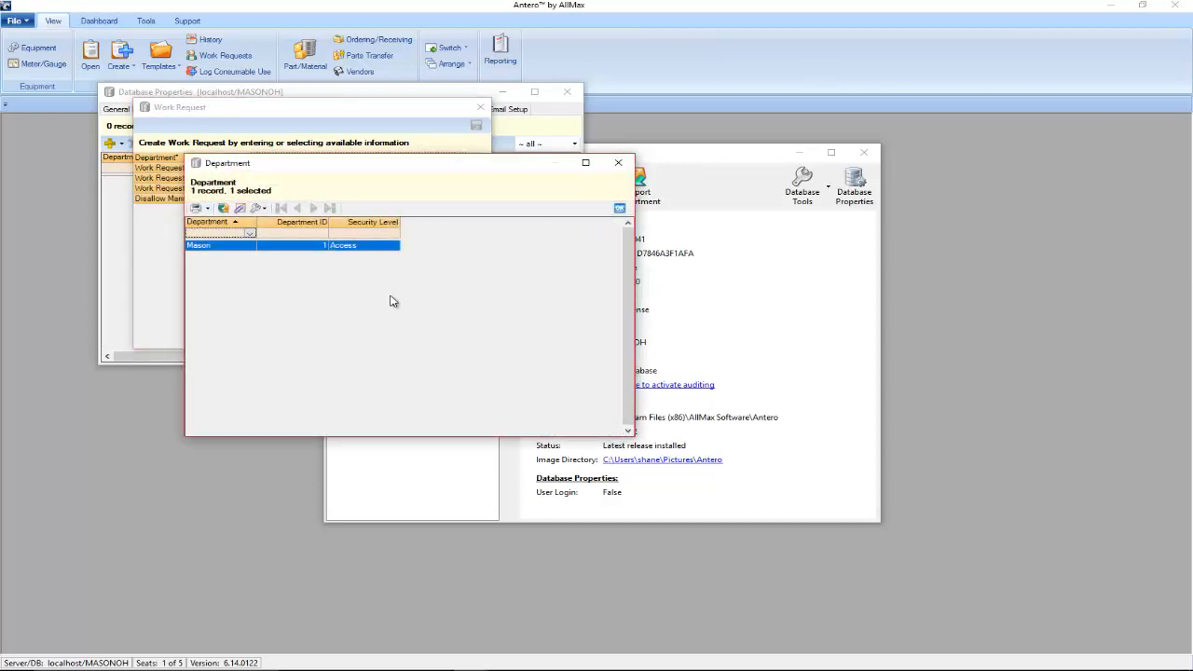
click(620, 209)
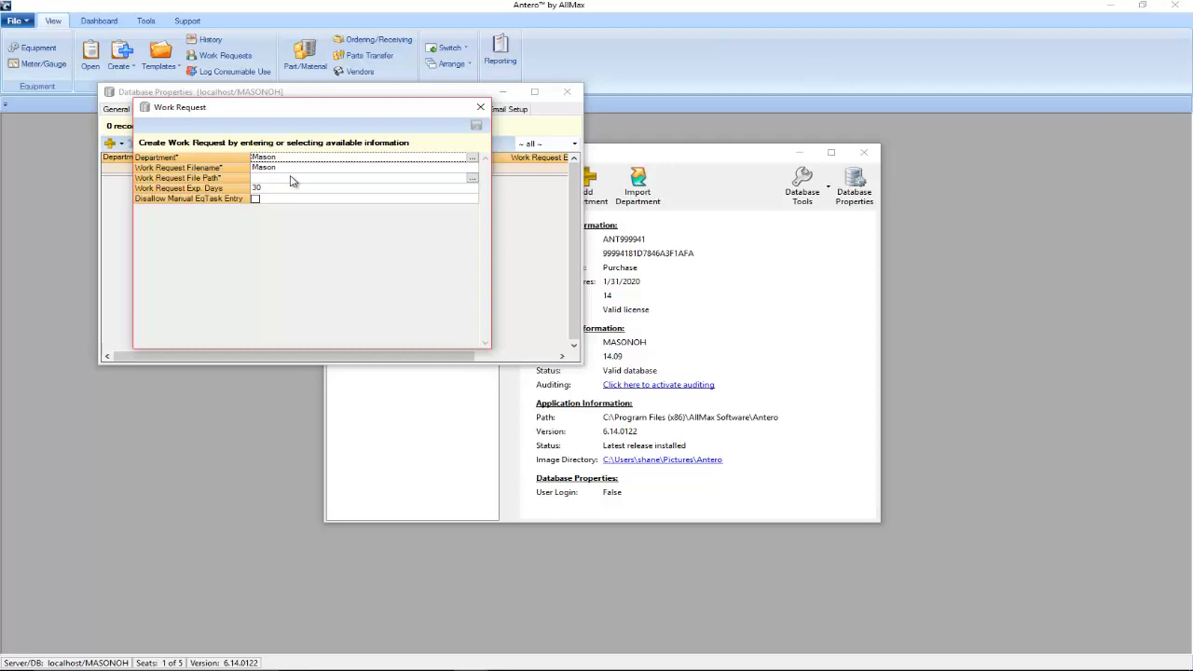
- Set the work request file path to the AWorkRequest folder on the Temp (T:) network drive
click(472, 179)
scroll(620, 331, down, 2)
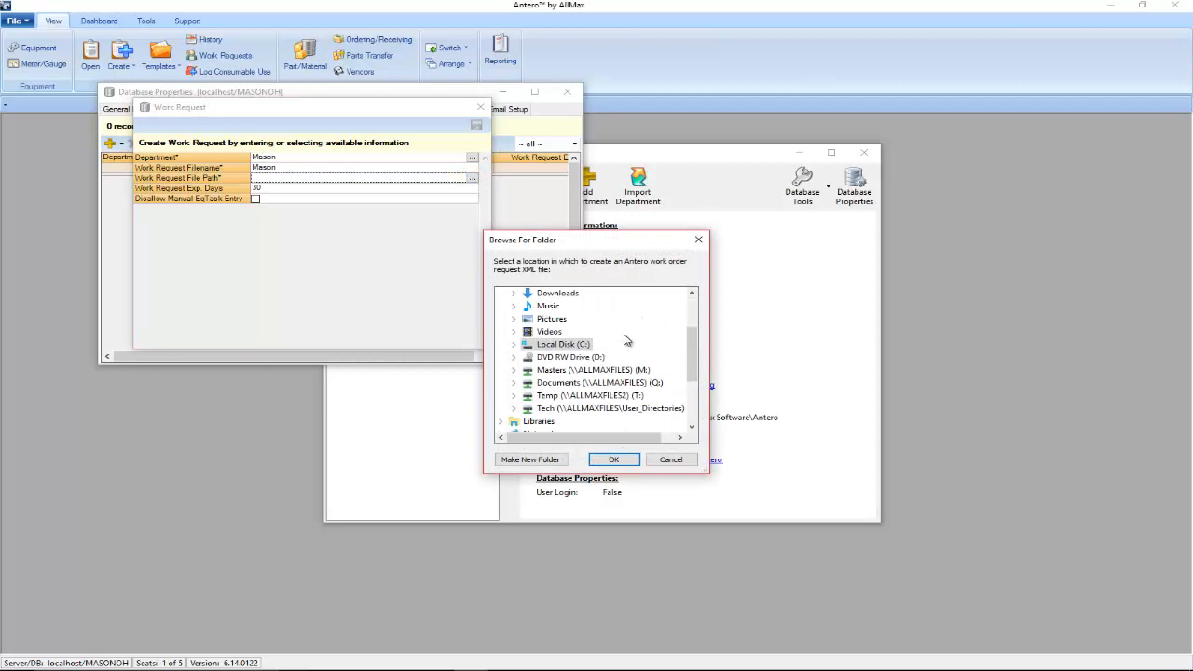
double_click(578, 395)
click(570, 306)
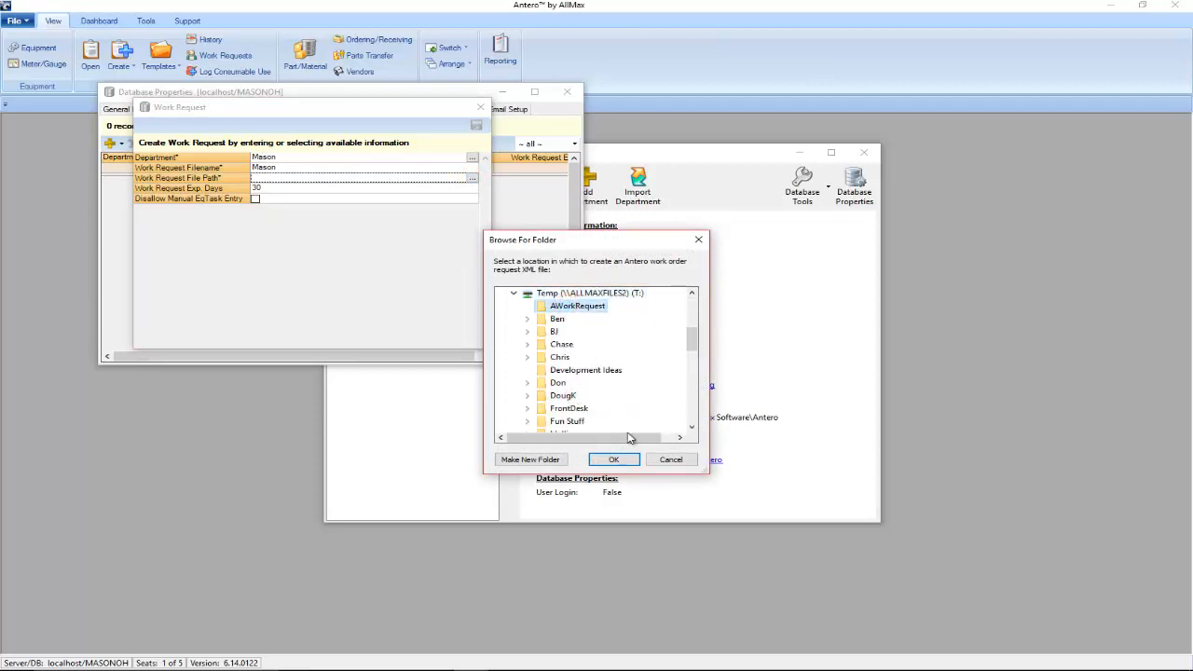
click(615, 460)
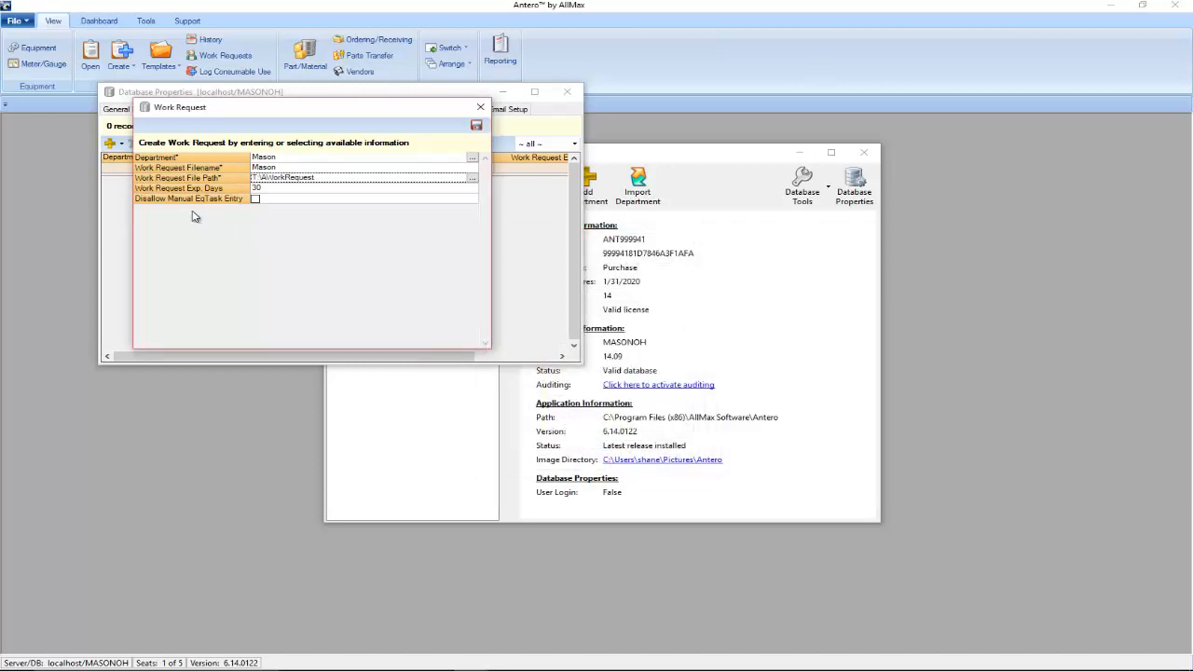
- Disallow manual equipment/task entry, save the work request setup record, and close the database properties and database windows
click(255, 199)
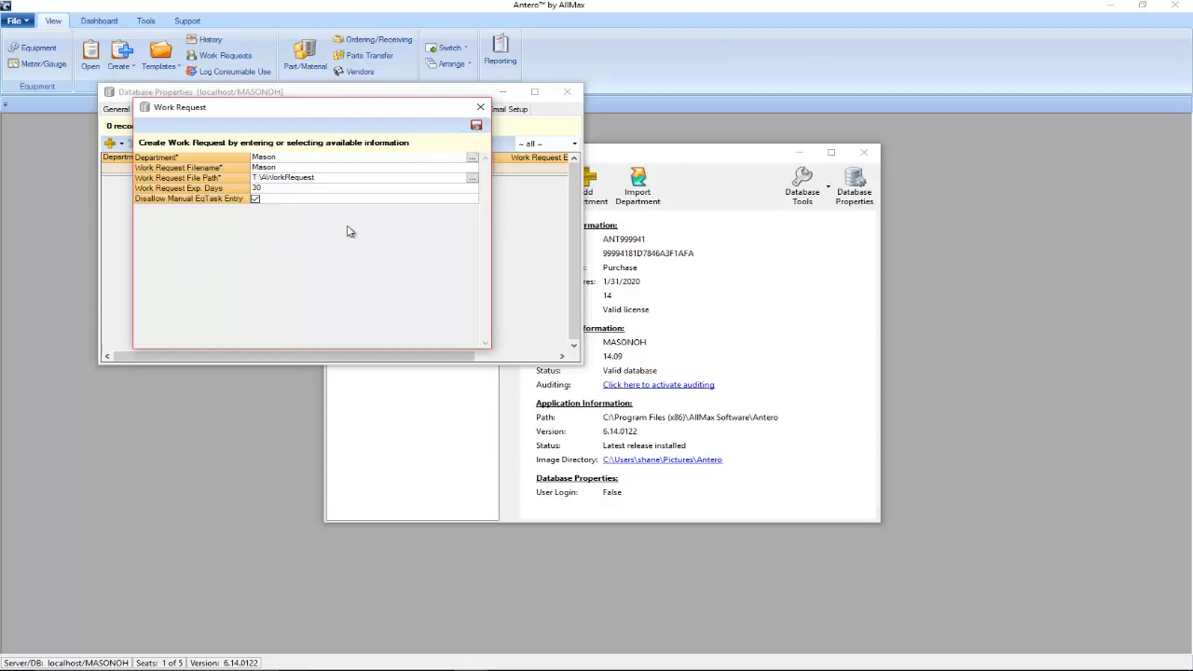
click(475, 126)
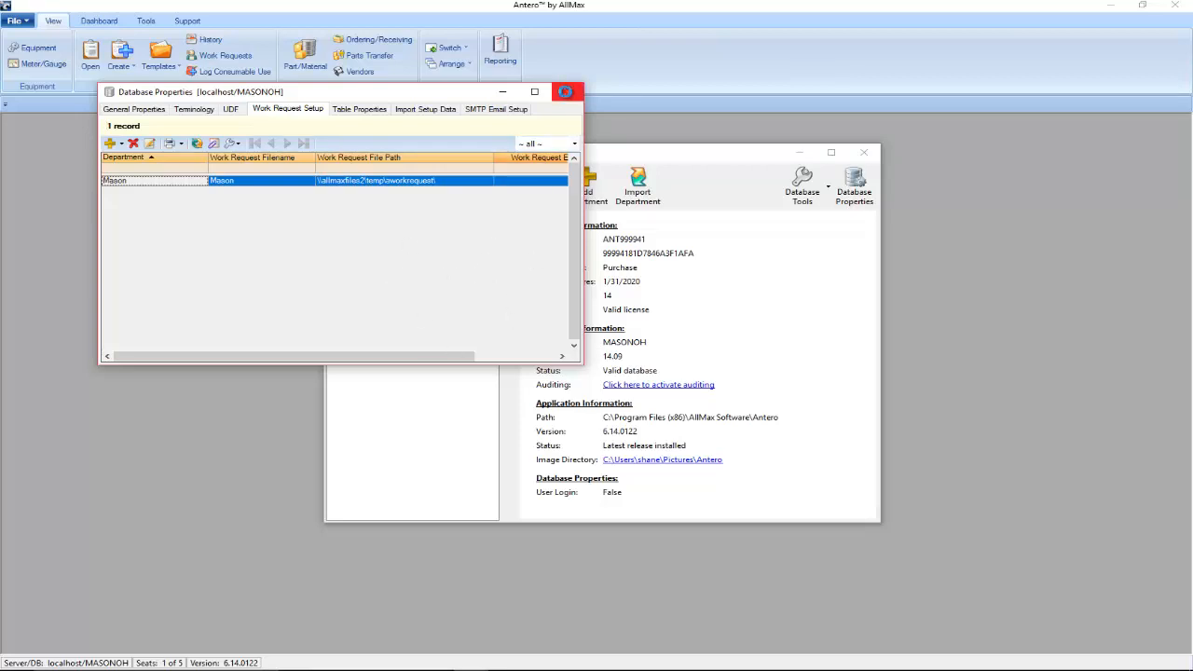
click(565, 91)
click(864, 152)
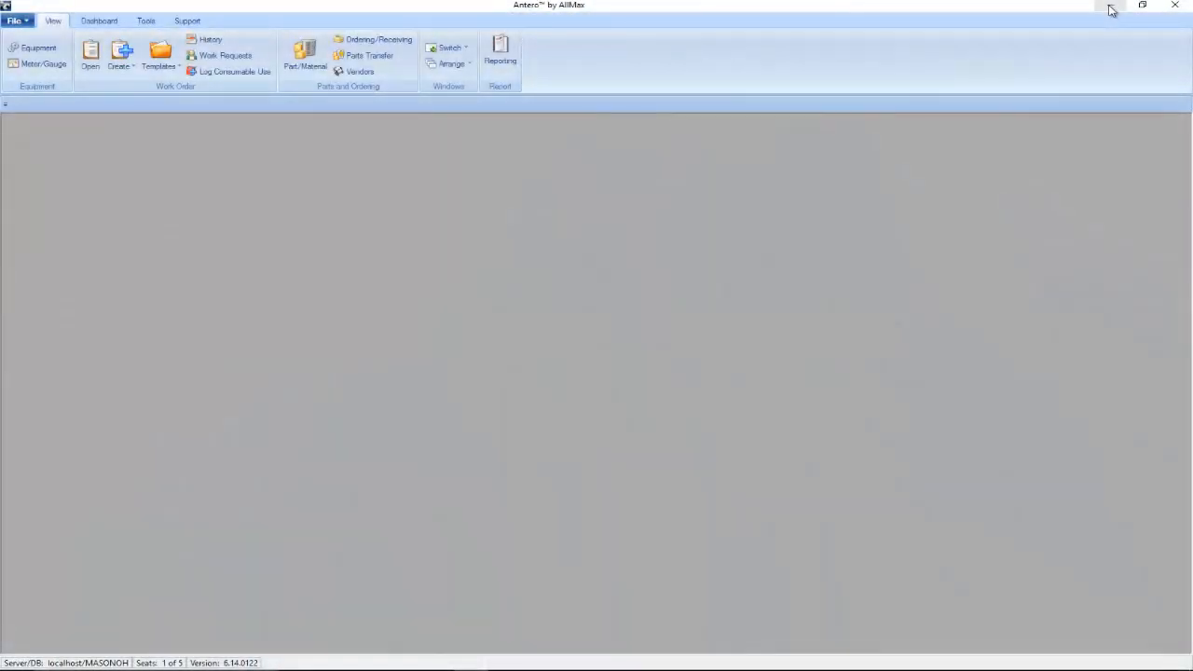
- Minimize Antero and copy the Setup_WorkRequester installer from the desktop Antero shortcut's file location, closing the folder when done
click(1110, 9)
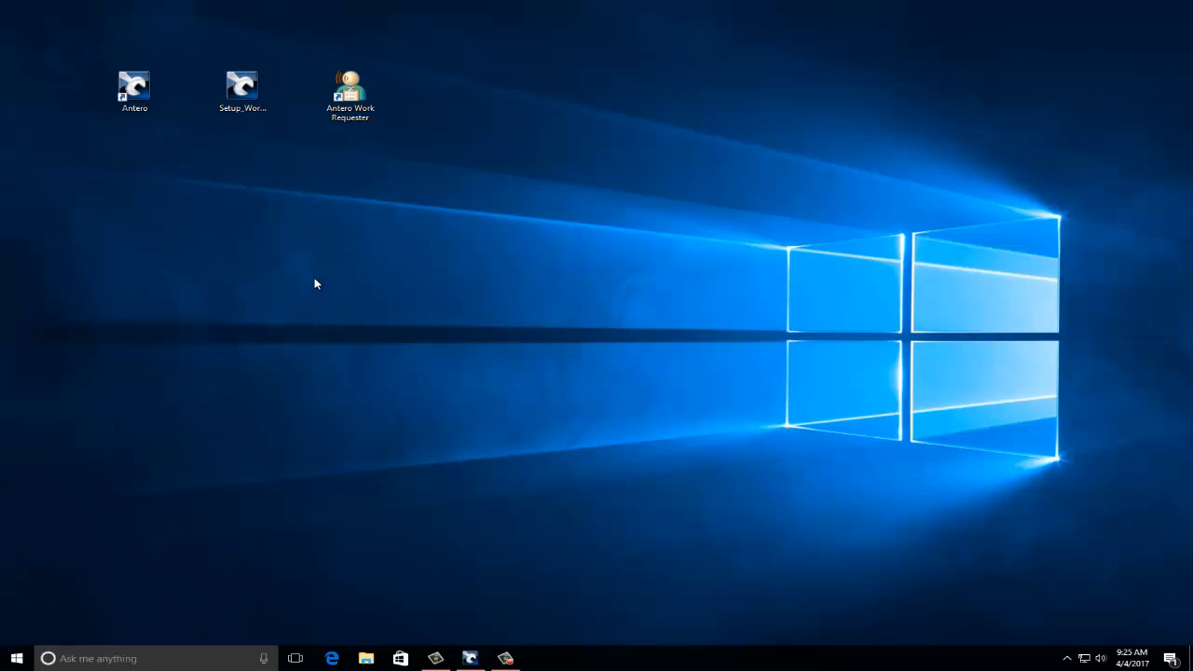
right_click(131, 85)
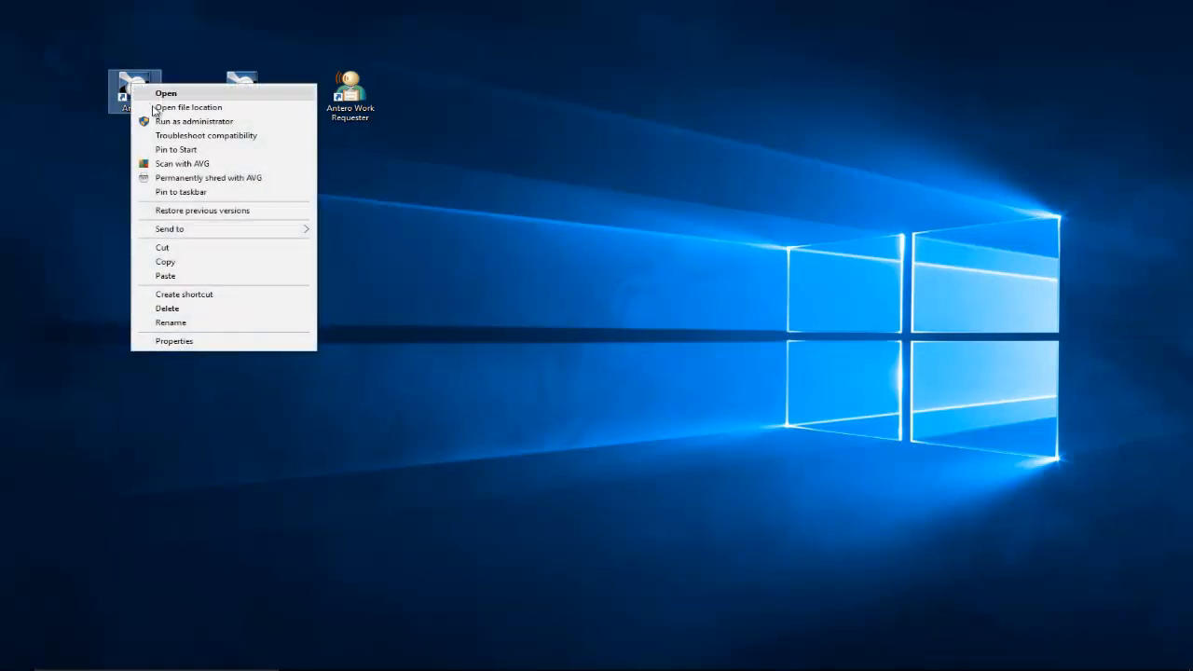
click(173, 109)
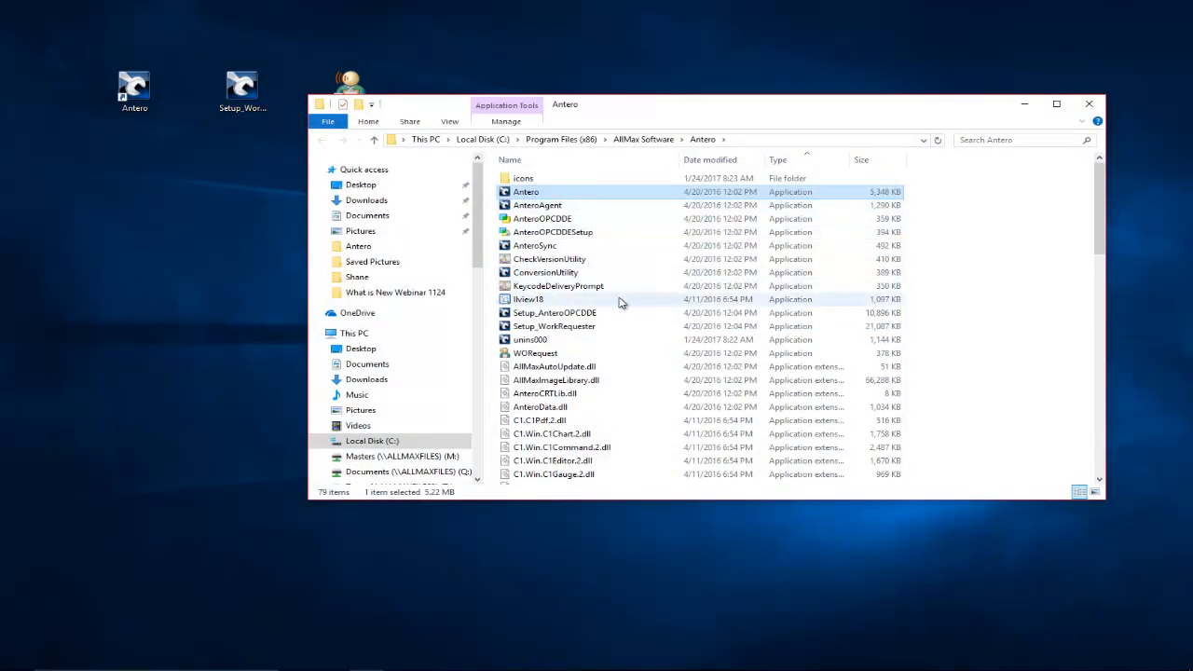
right_click(562, 332)
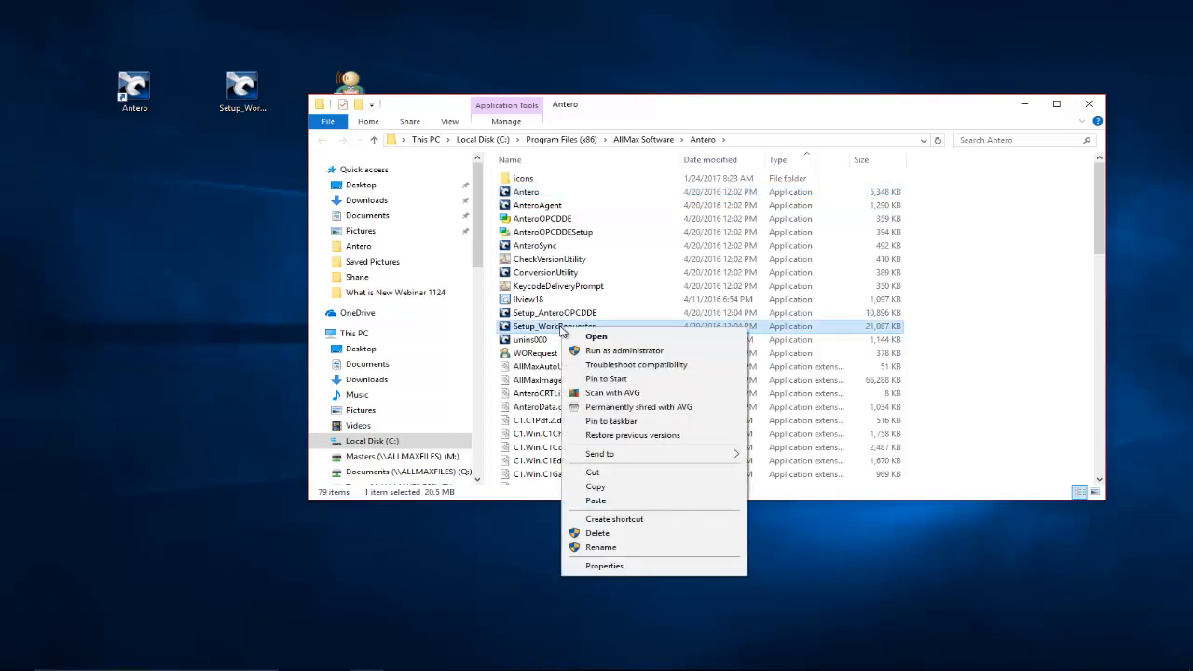
click(601, 486)
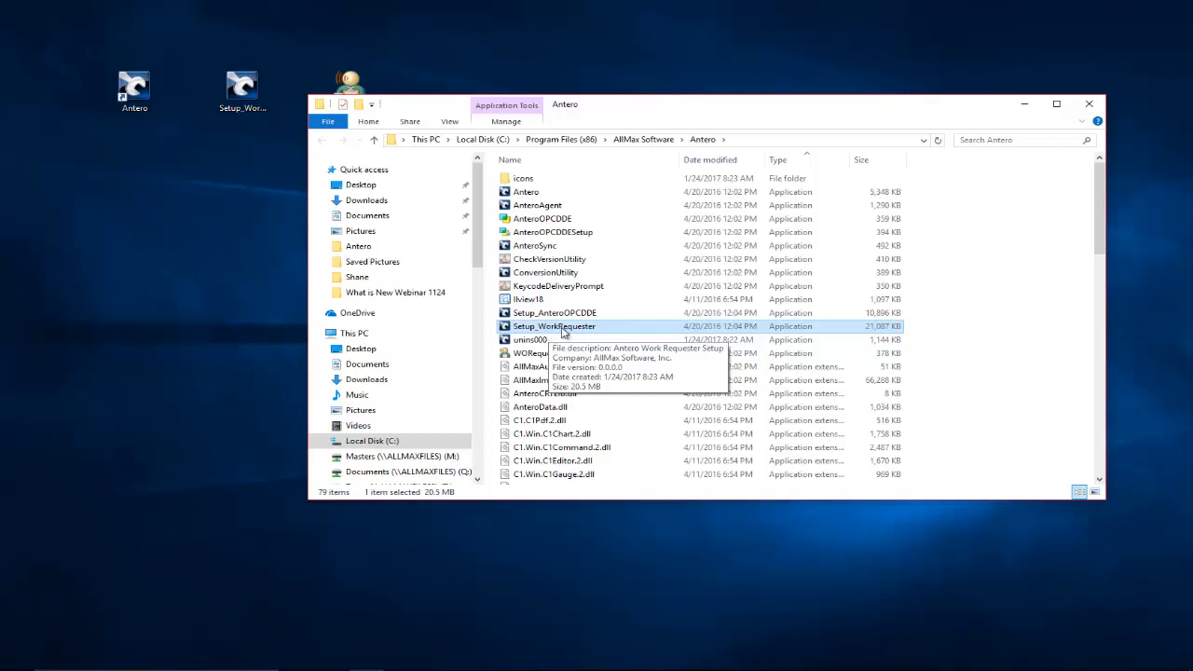
click(1094, 105)
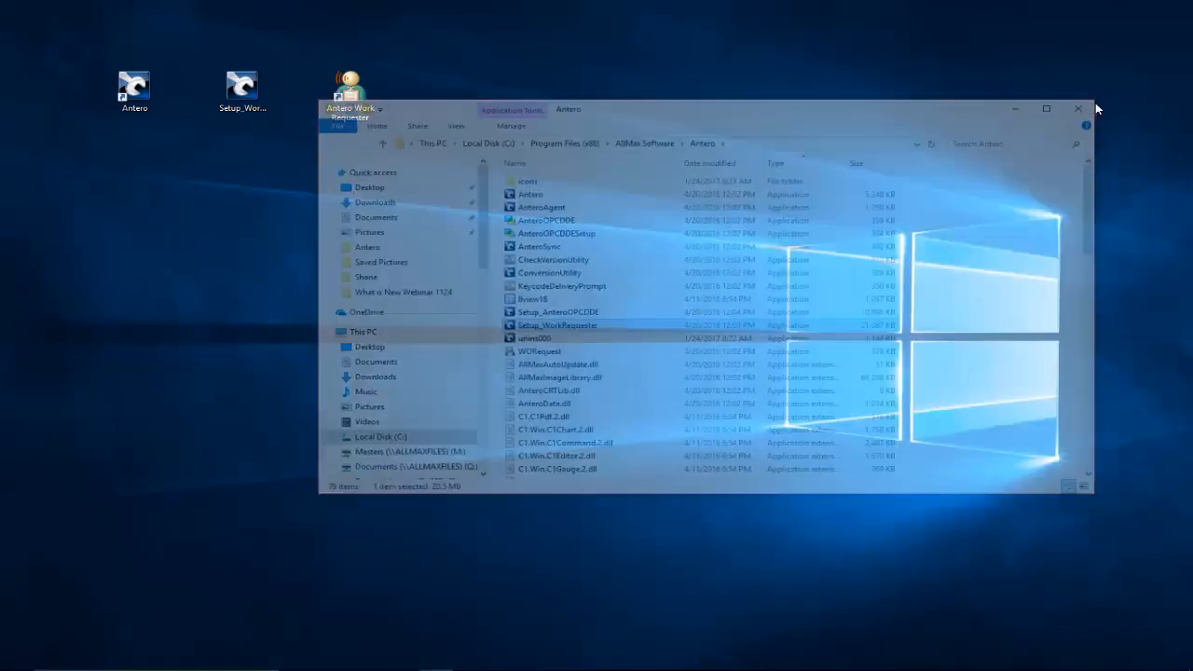
- Install Antero Work Requester from the desktop setup file, accepting the license agreement and the default options, without launching it on finish
double_click(241, 93)
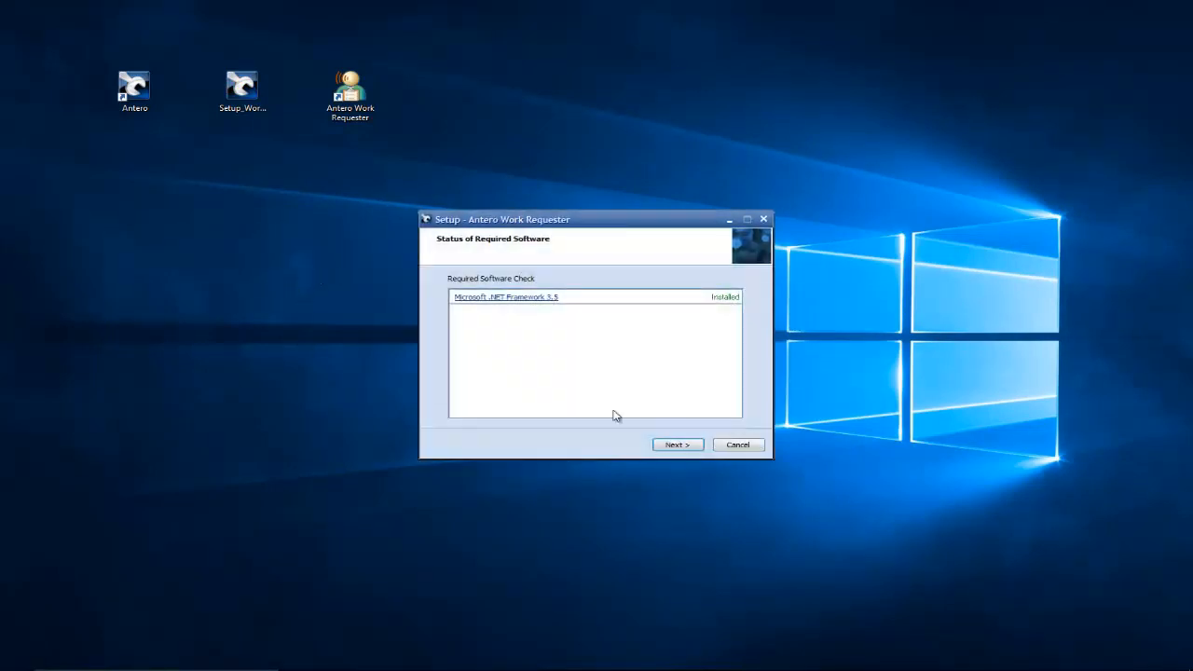
click(680, 445)
click(453, 405)
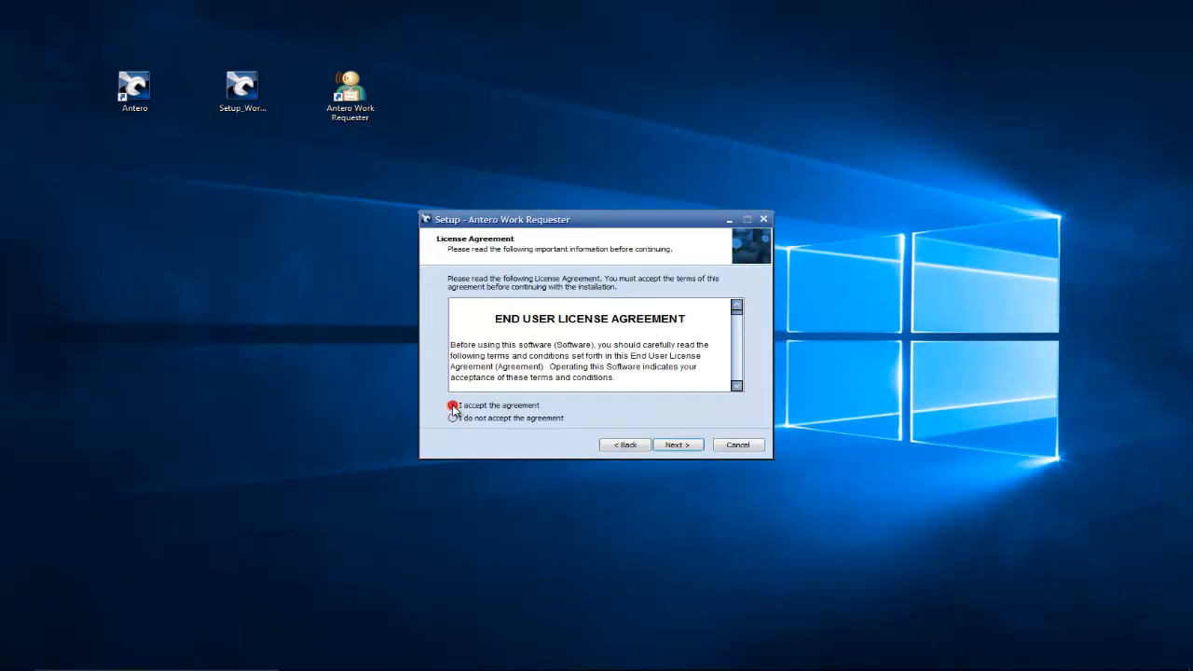
click(677, 445)
click(678, 445)
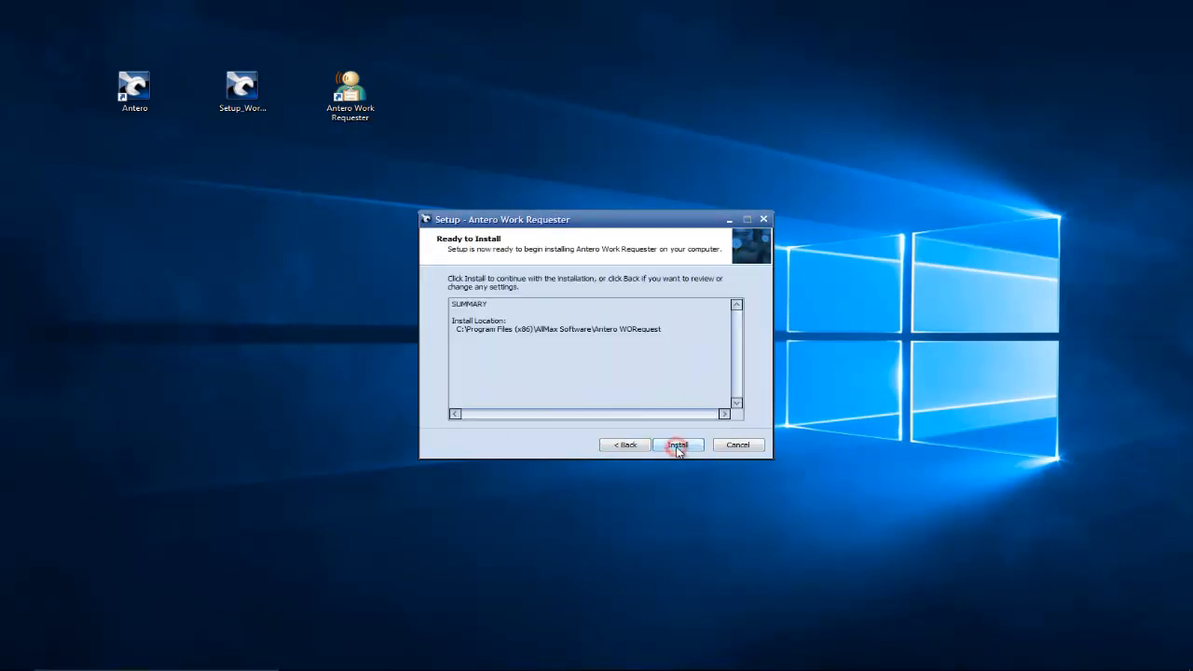
click(676, 444)
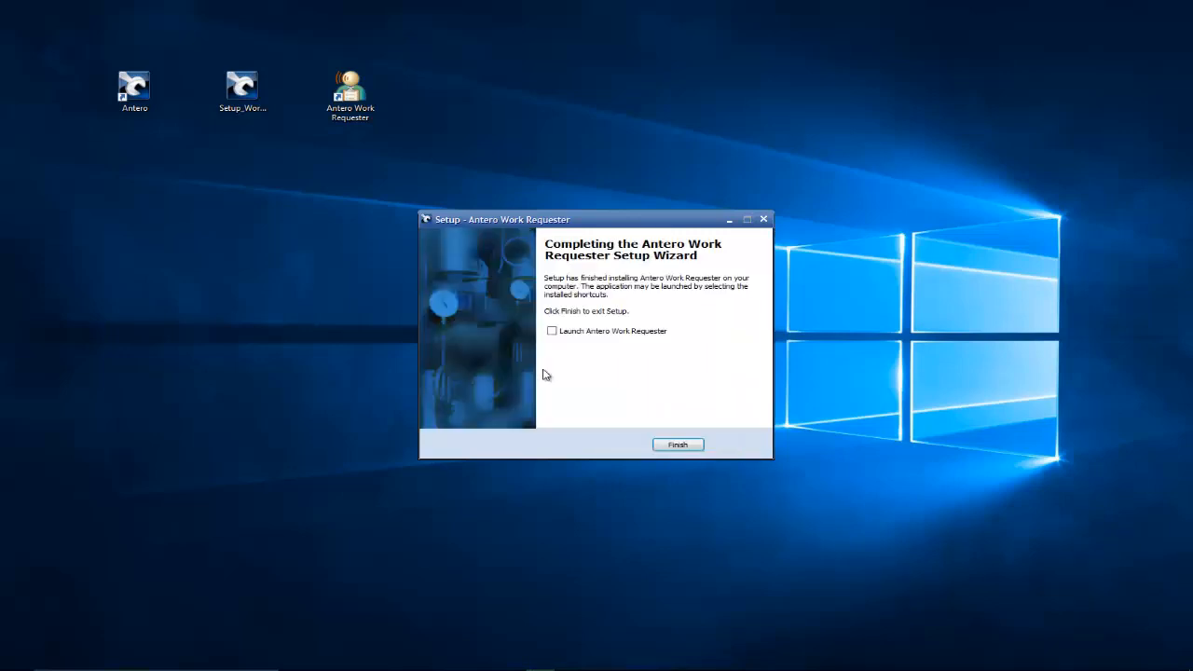
click(678, 446)
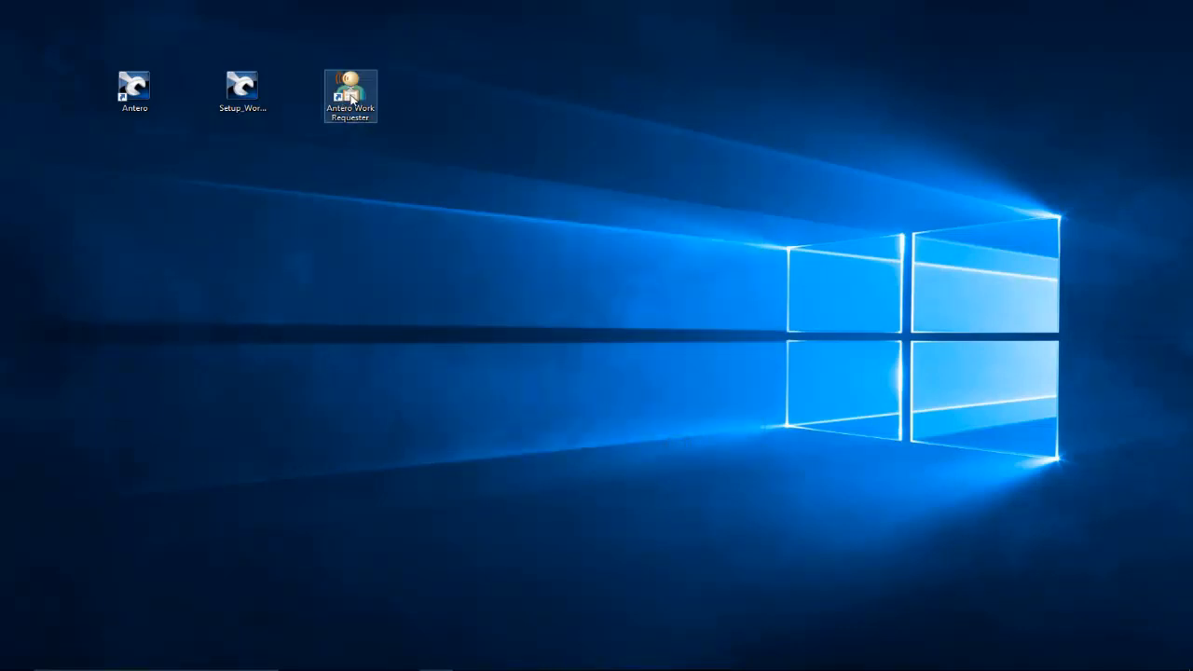
- Launch Antero Work Requester and add the Mason XML file from T:\AWorkRequest to its work request setup
double_click(352, 98)
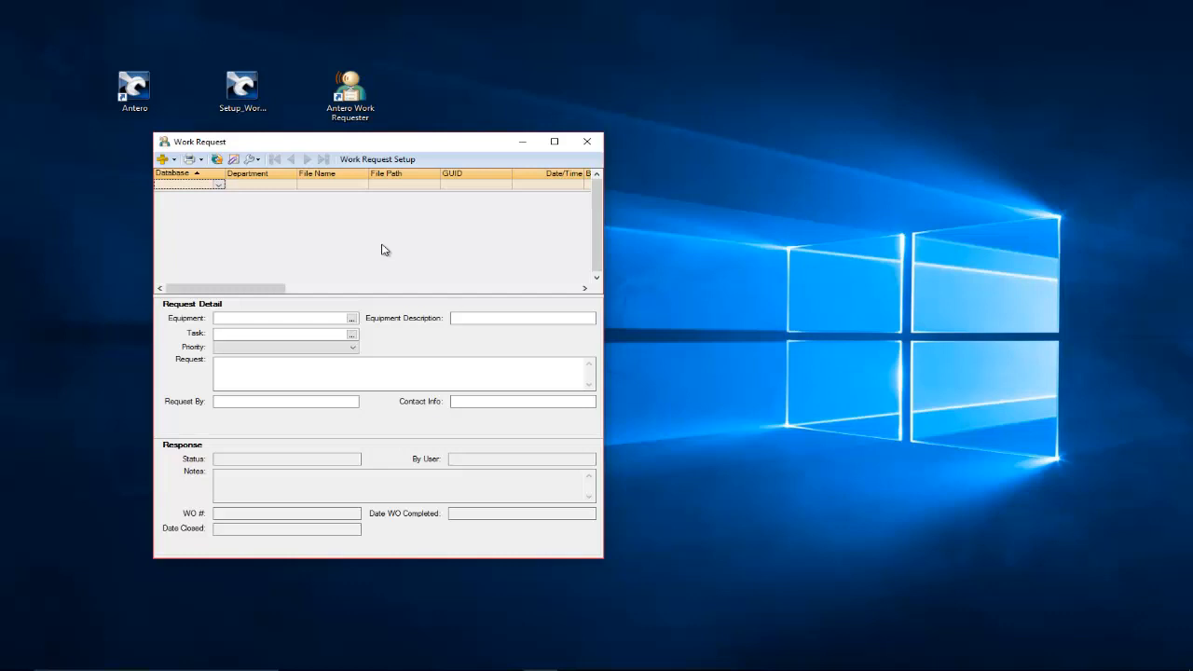
click(378, 159)
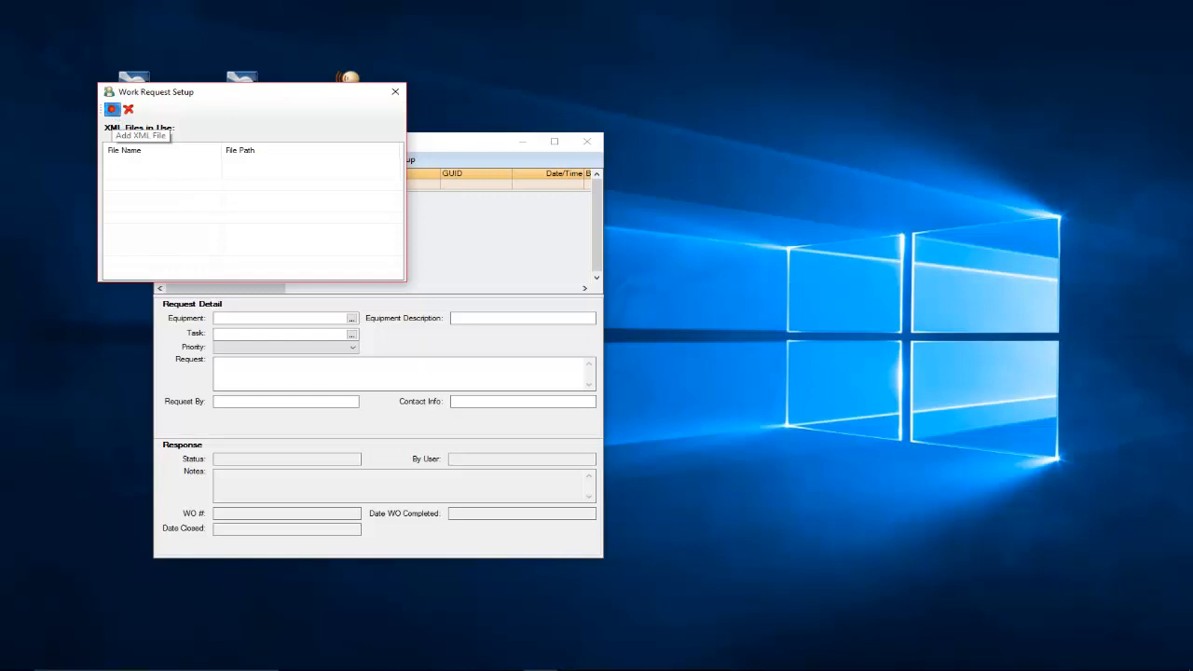
click(112, 110)
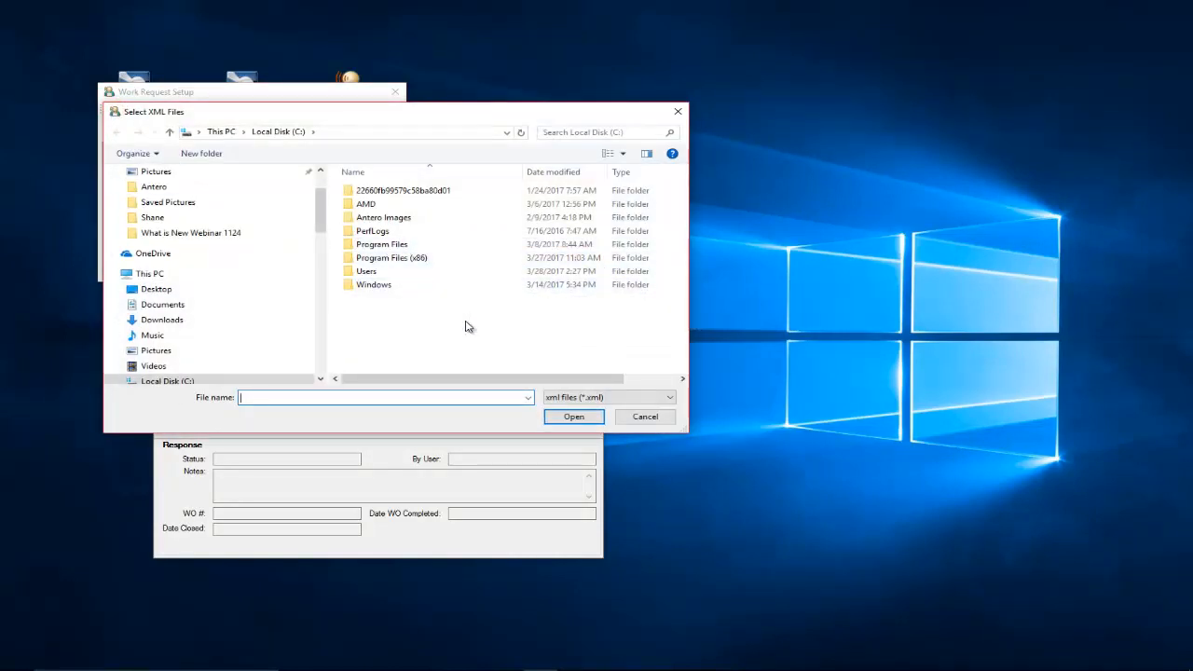
scroll(270, 303, down, 2)
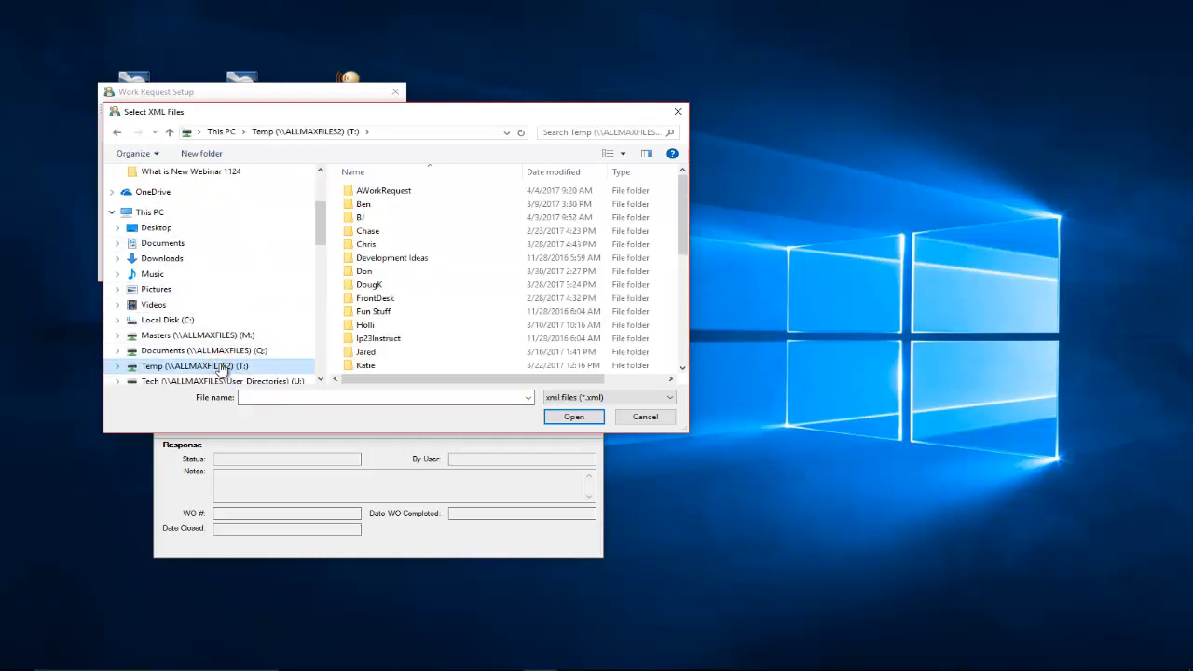
double_click(392, 194)
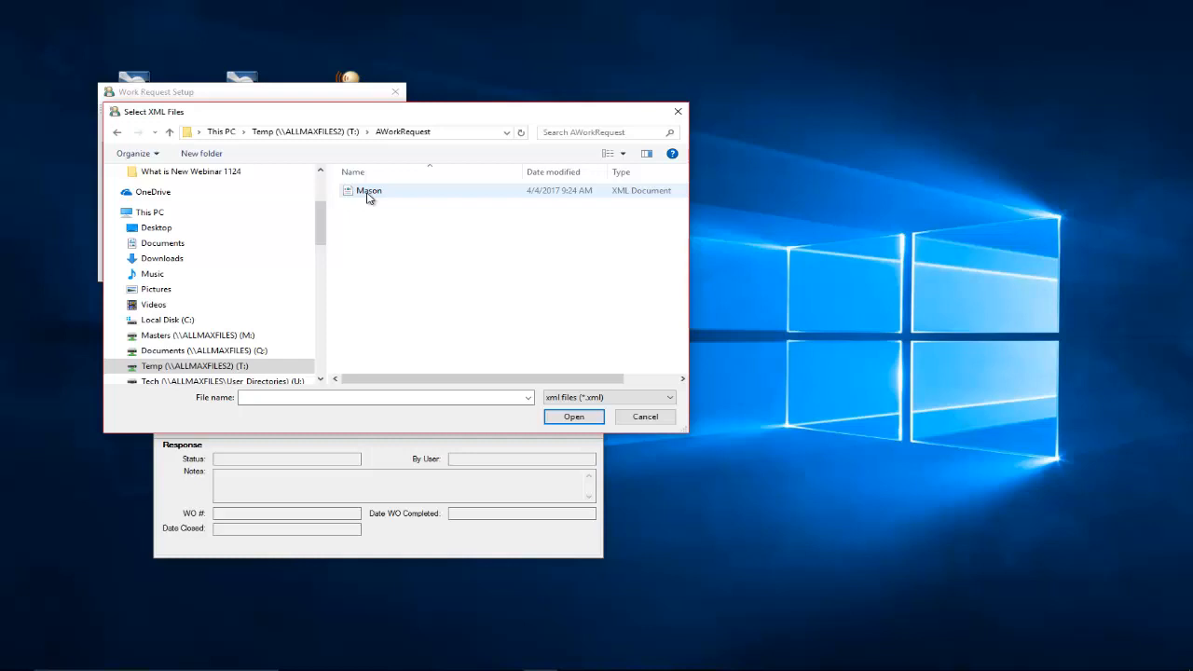
click(369, 192)
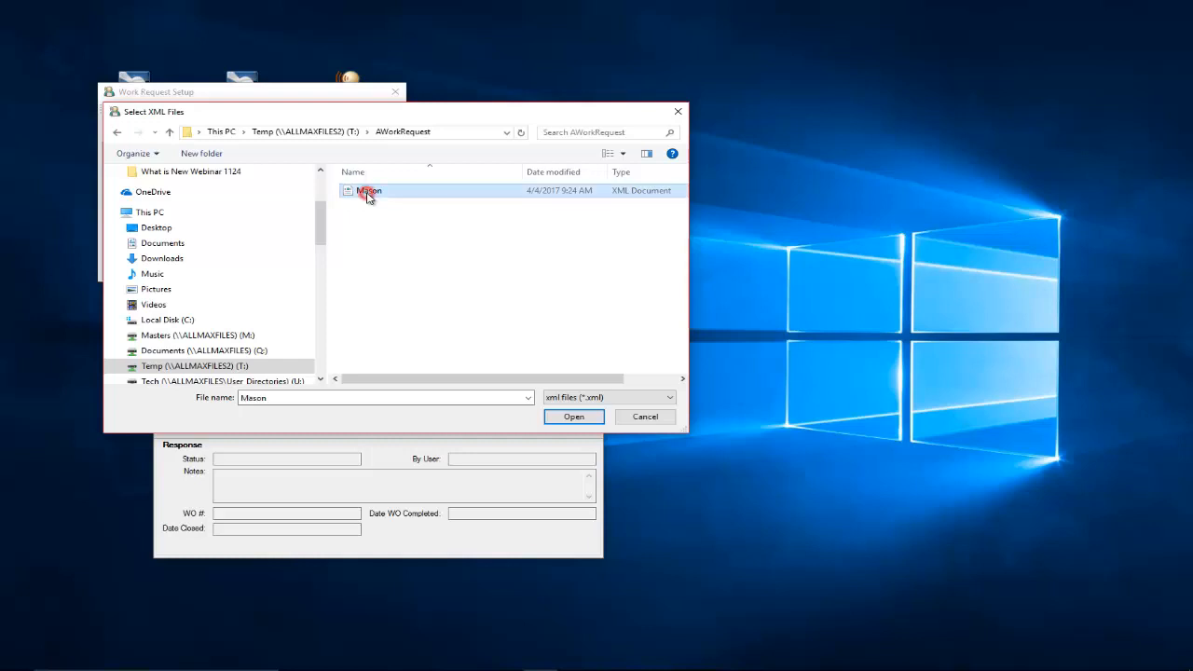
click(573, 418)
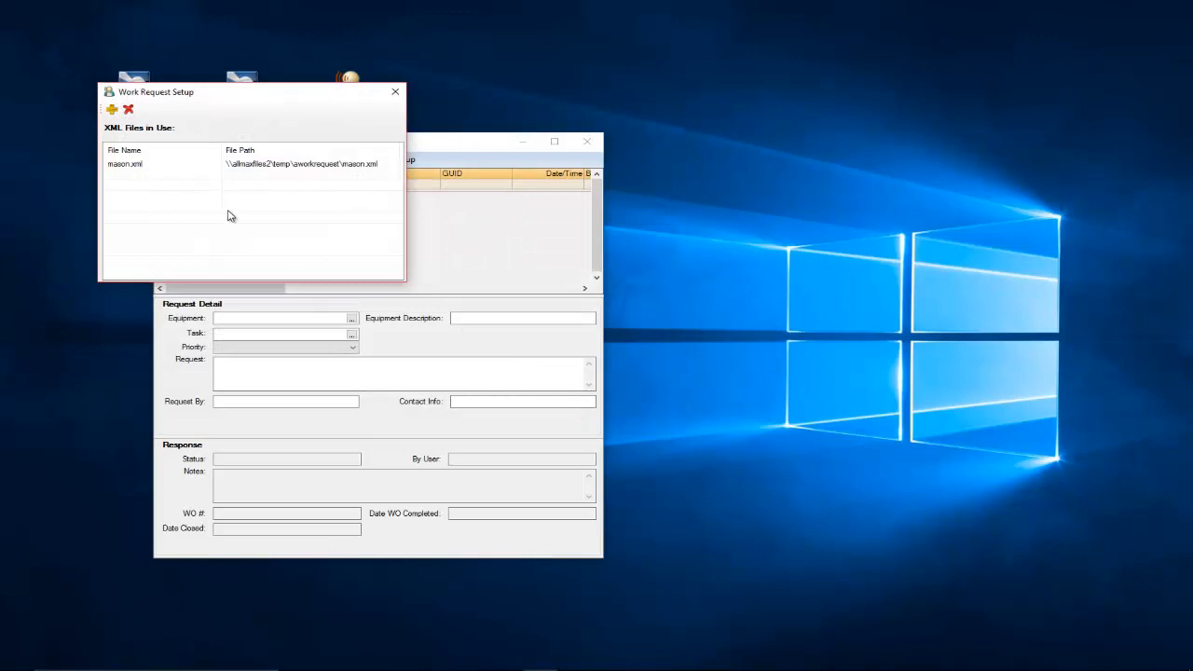
click(395, 91)
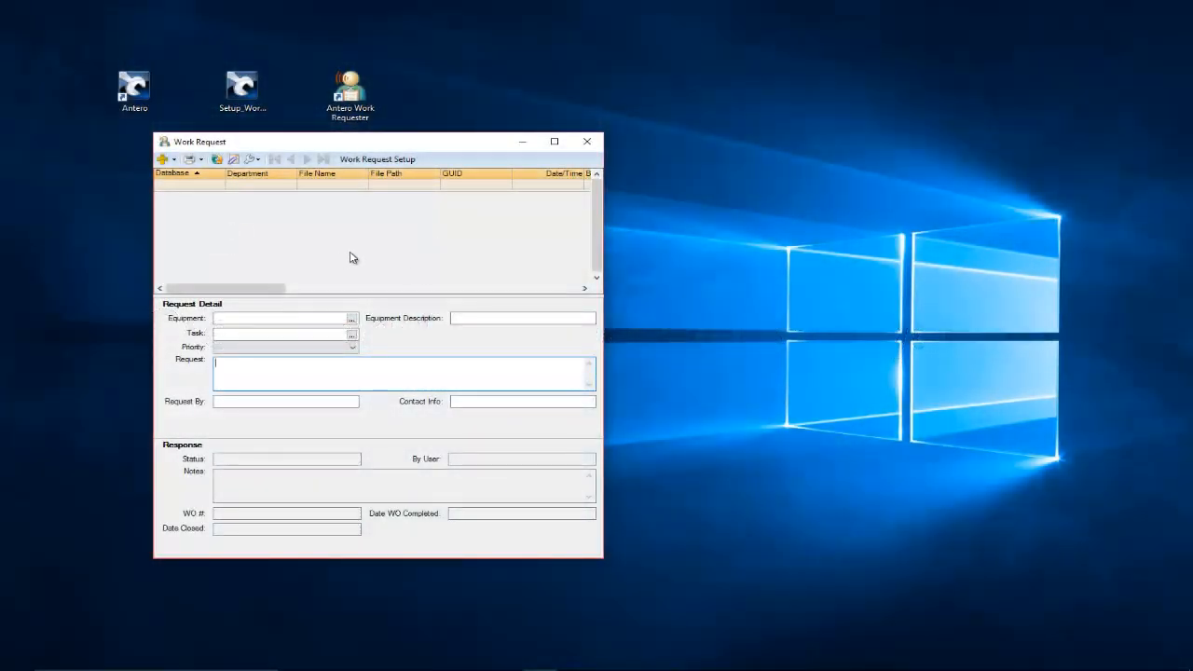
- Start a new work request using the mason file and select equipment 0019, Trojan UV3000 PLUS 2
click(161, 160)
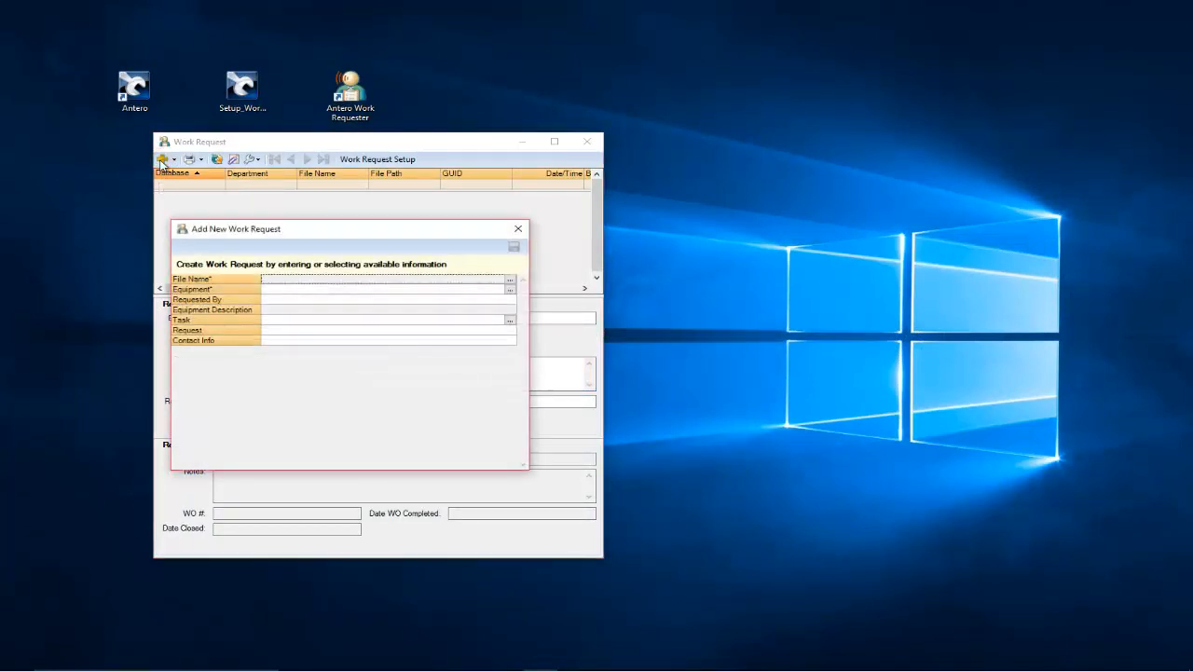
click(510, 278)
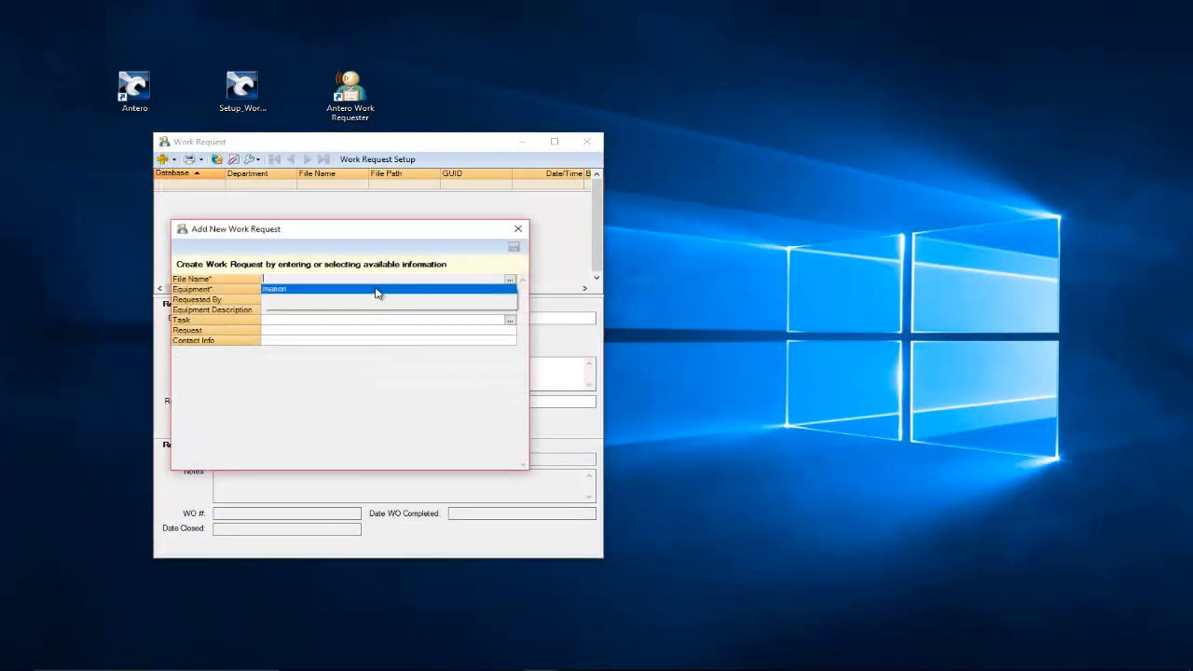
click(376, 290)
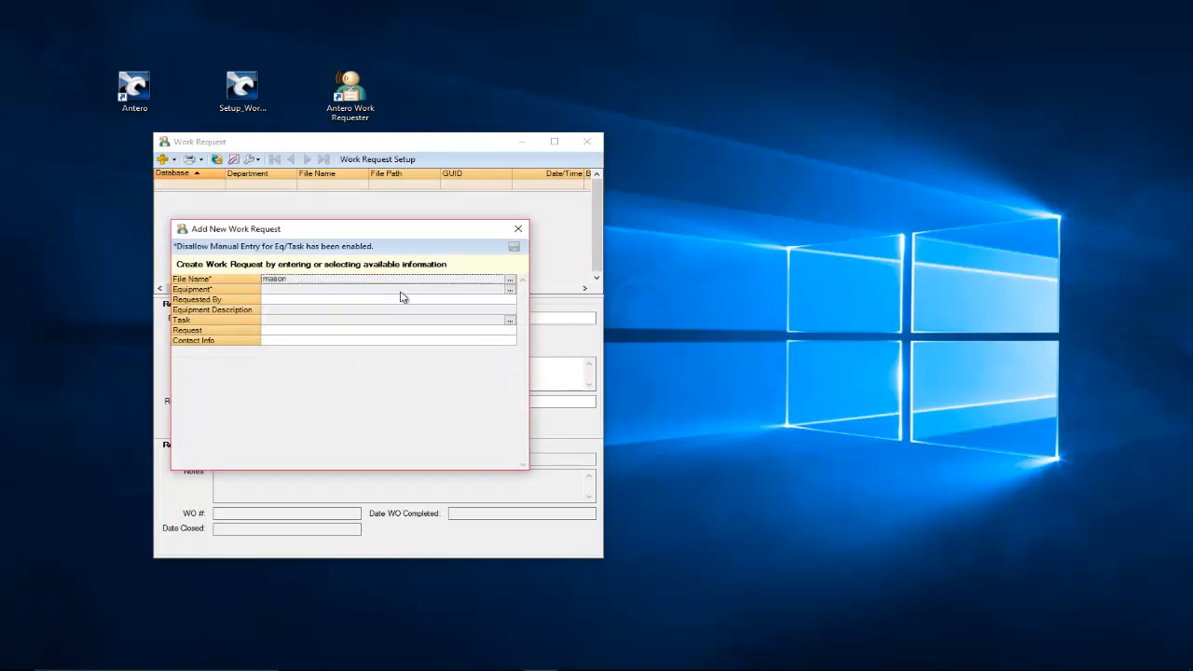
click(510, 290)
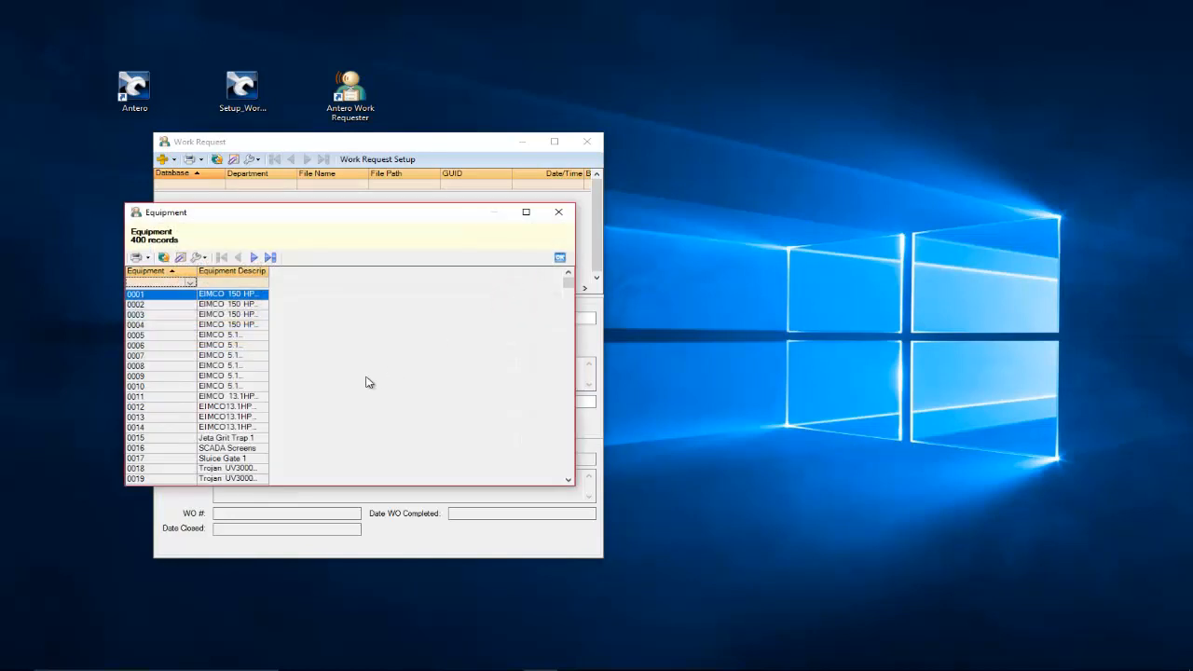
scroll(223, 380, down, 4)
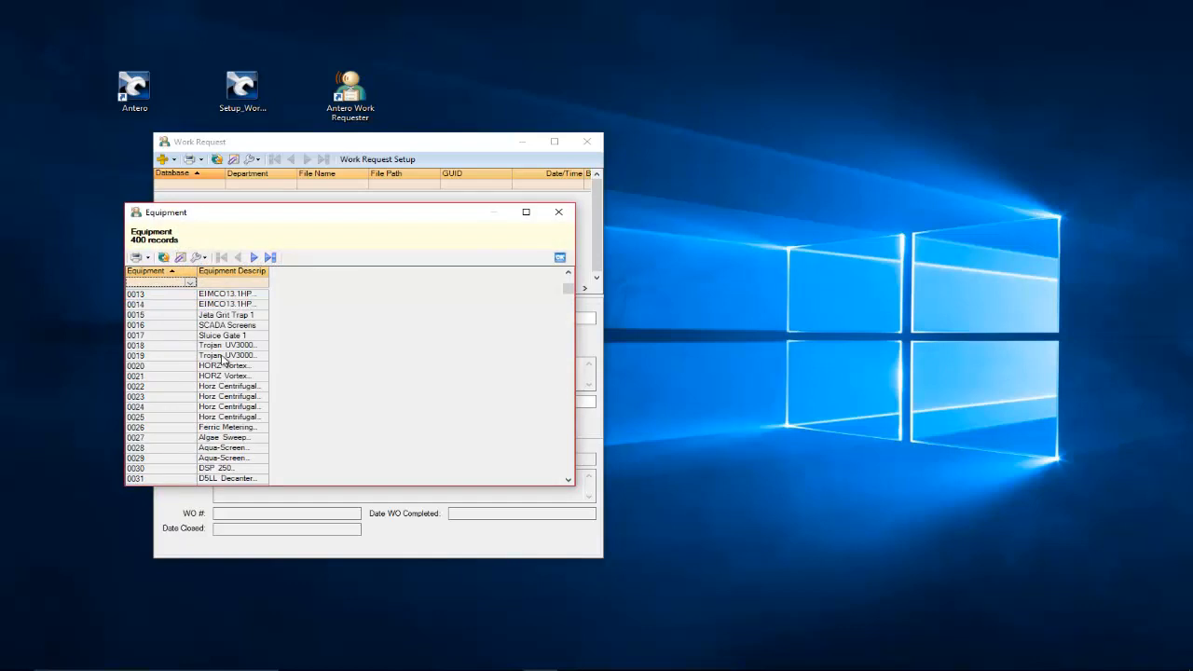
click(226, 355)
click(559, 257)
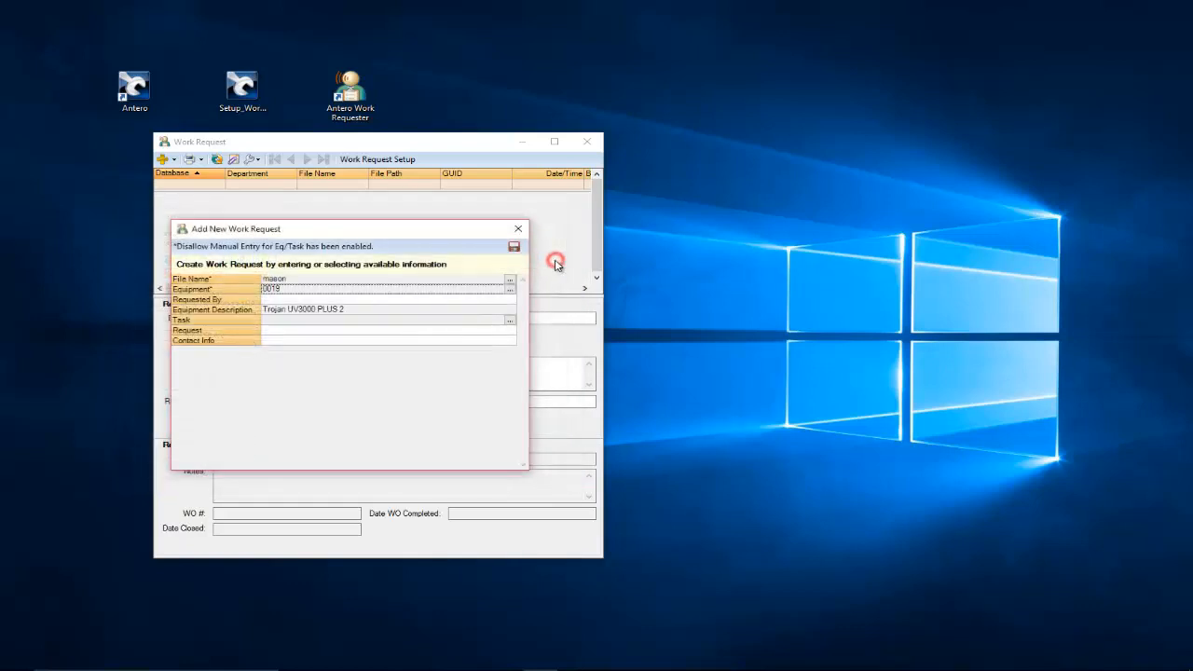
- Enter the requester's first name under Requested By and choose the task 3000hrChk 3000 hrs of Operation Check
click(298, 298)
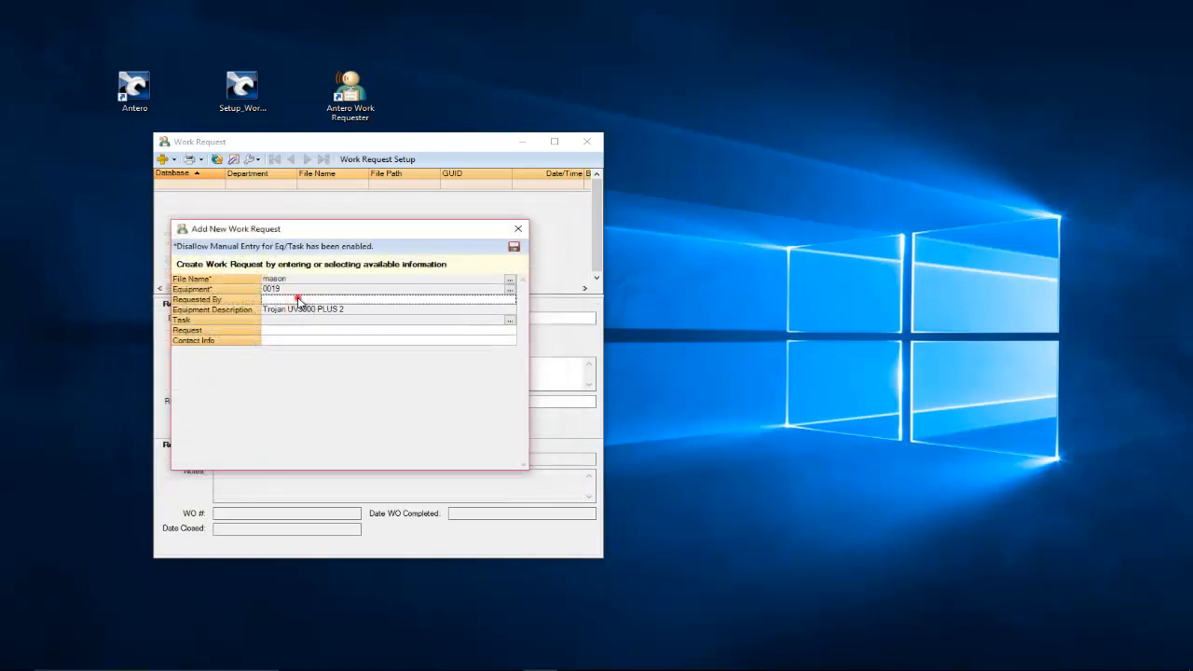
text(Shne)
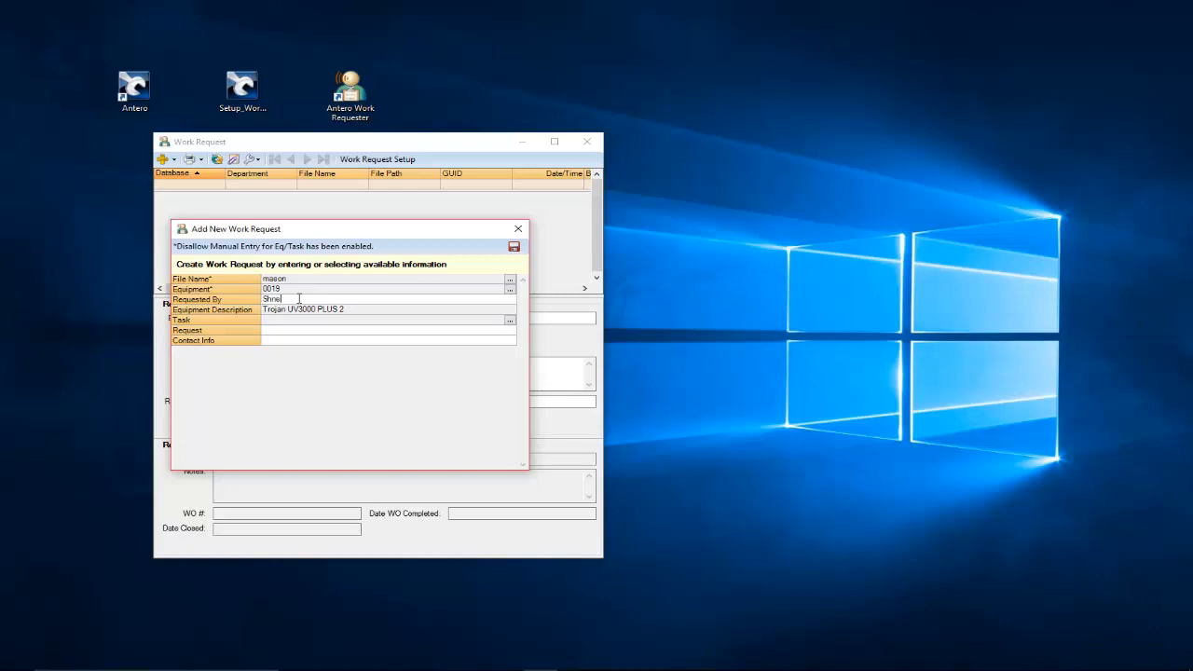
key(BackSpace)
text(ane)
click(510, 322)
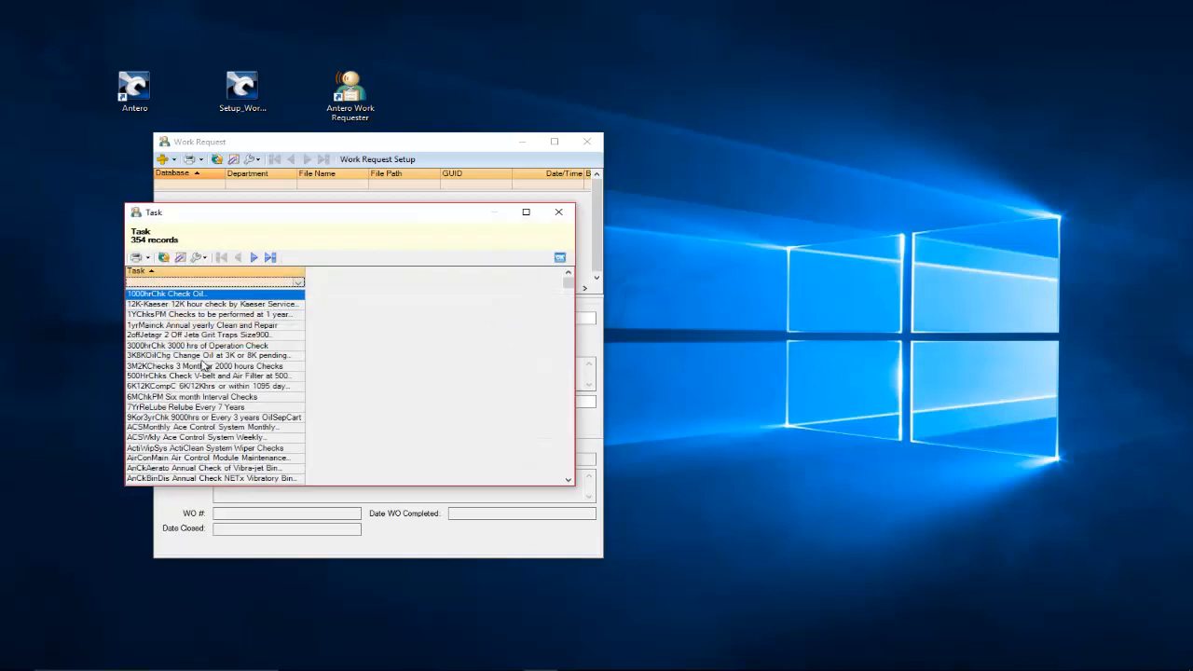
click(222, 346)
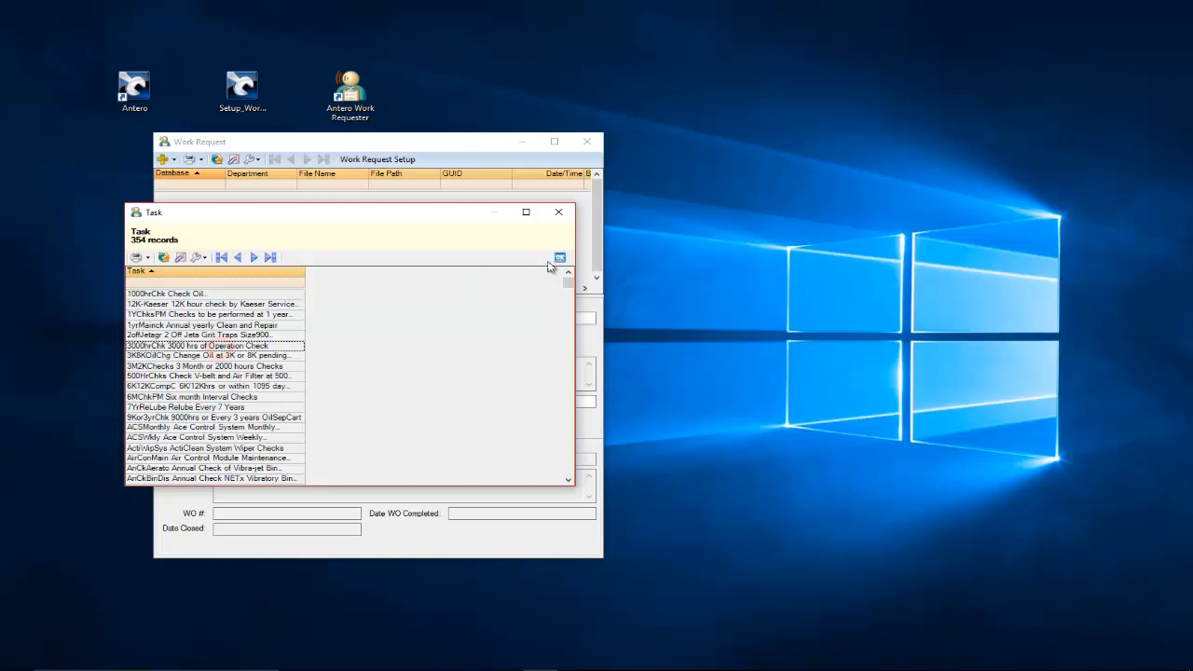
click(558, 258)
- Leave Request and Contact Info blank and save the new work request
click(281, 331)
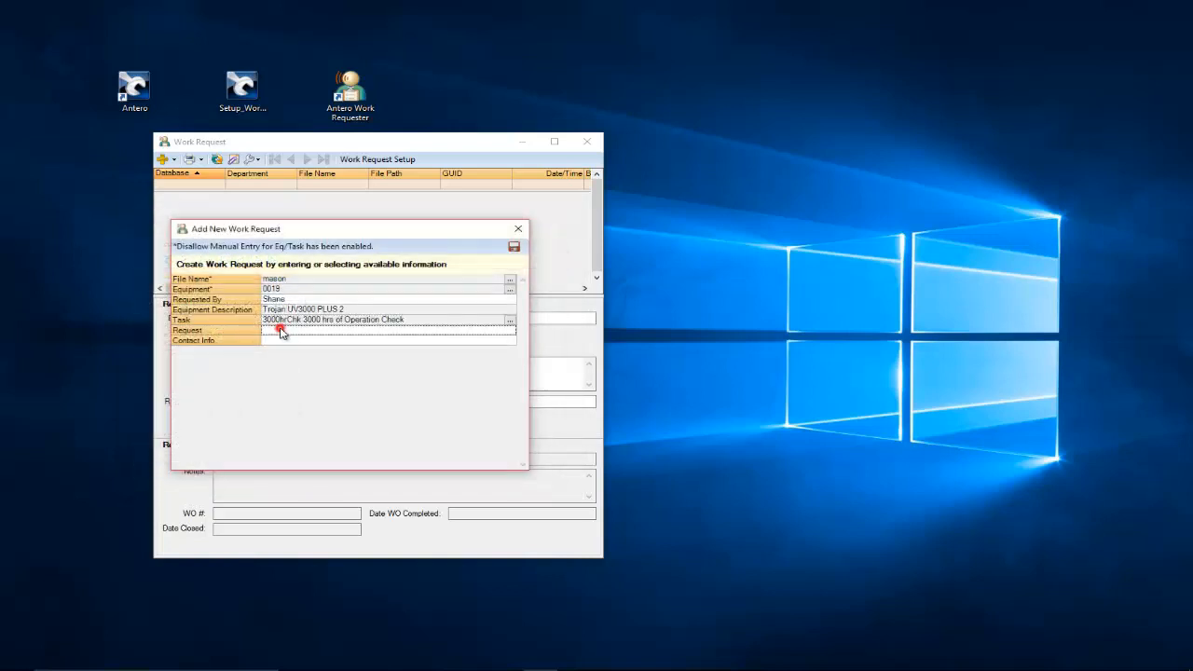
click(281, 331)
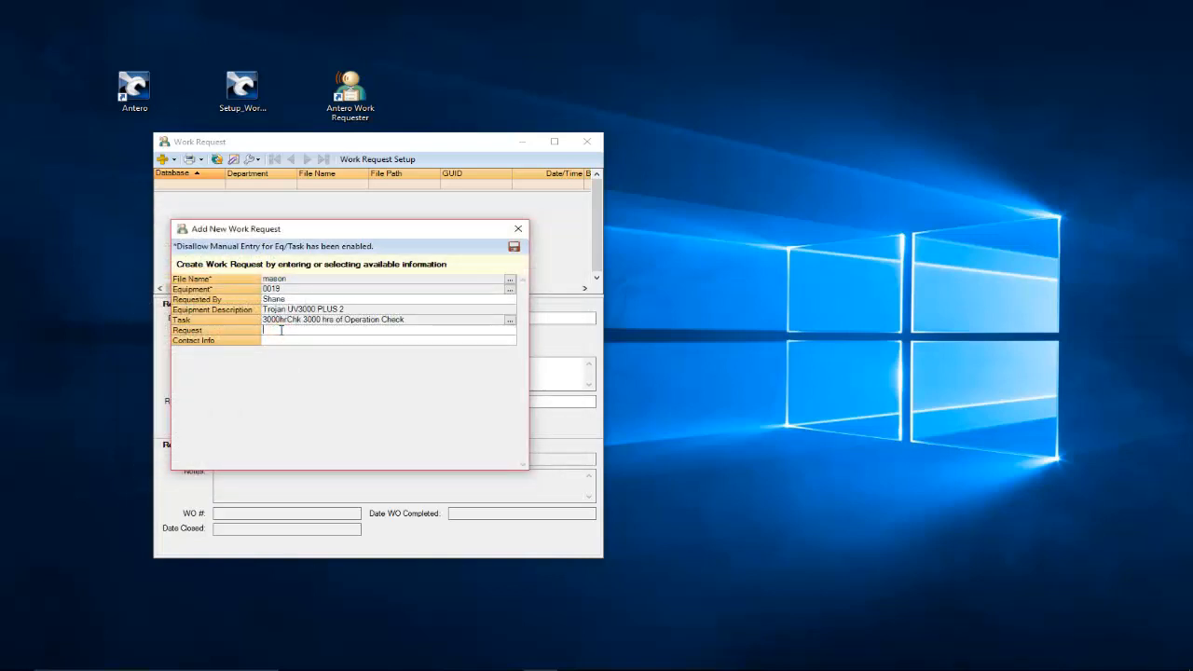
click(269, 341)
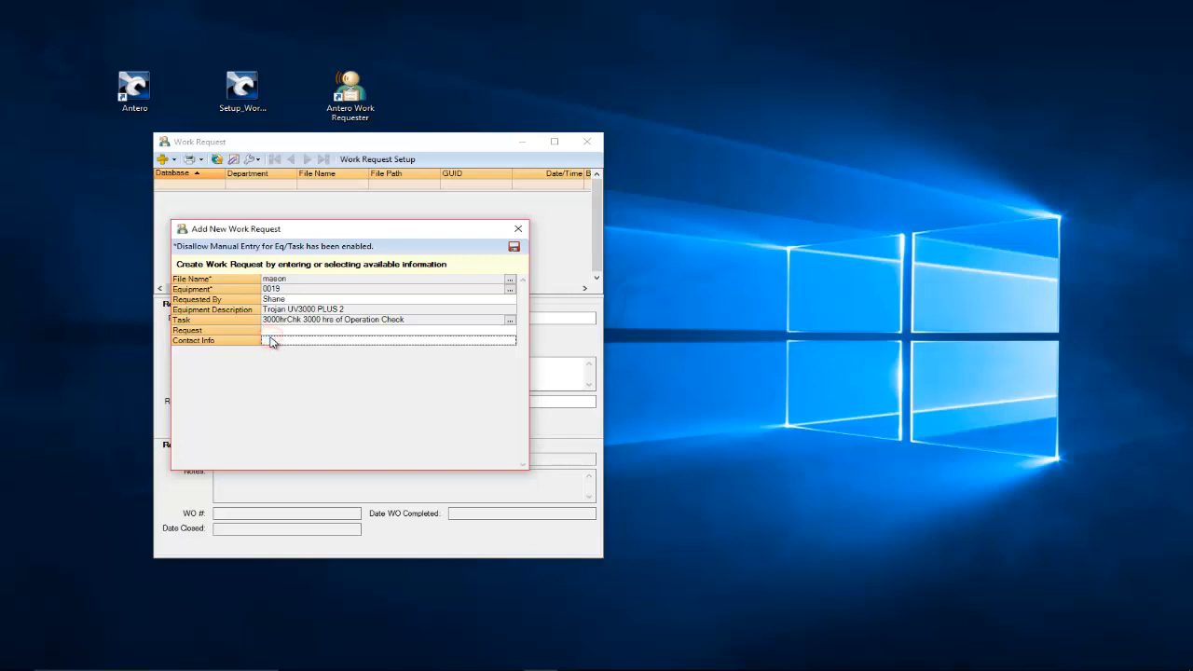
click(270, 340)
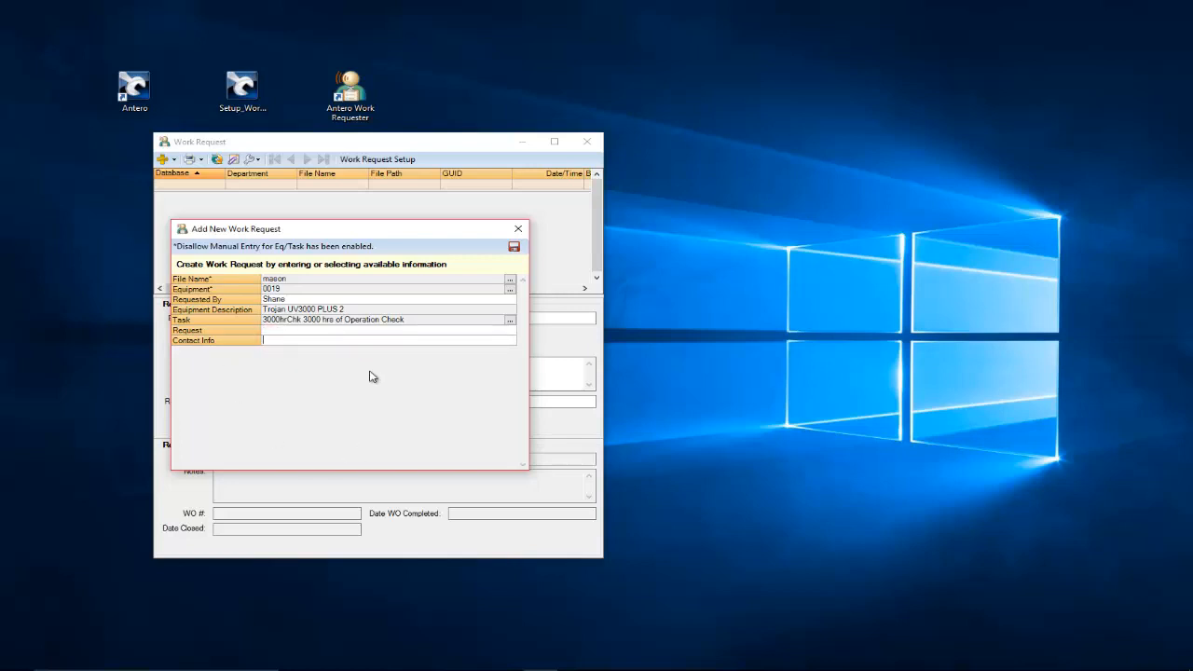
click(513, 247)
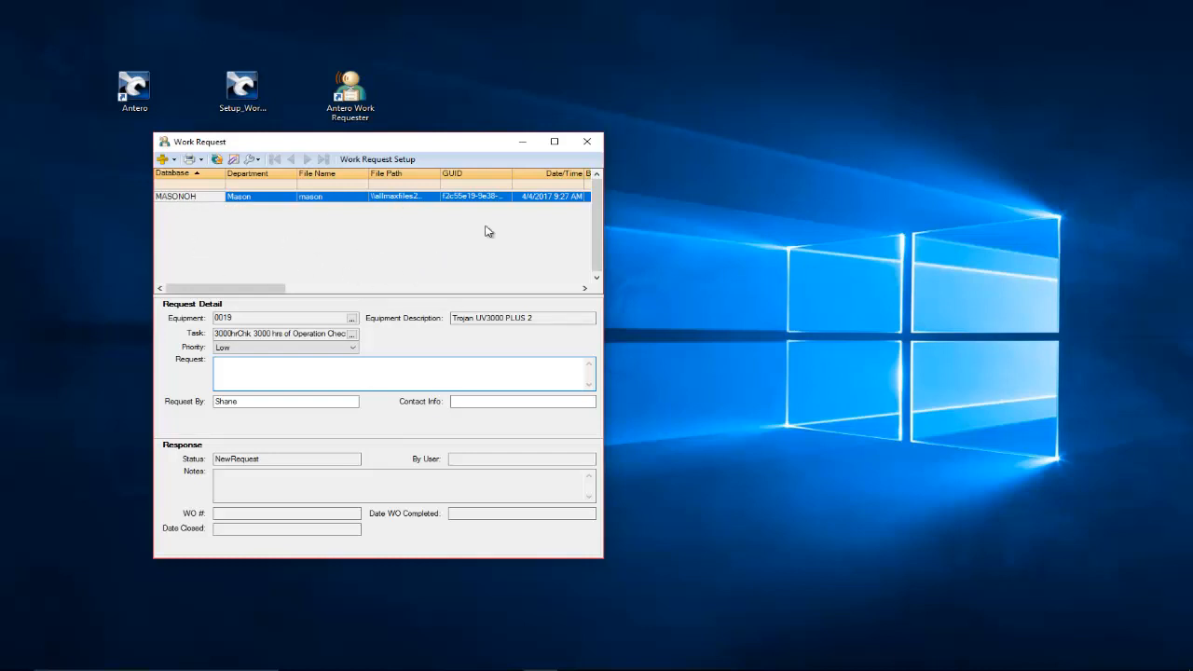
- Close Antero Work Requester, switch to Antero, and open its Work Requests window maximized
click(588, 143)
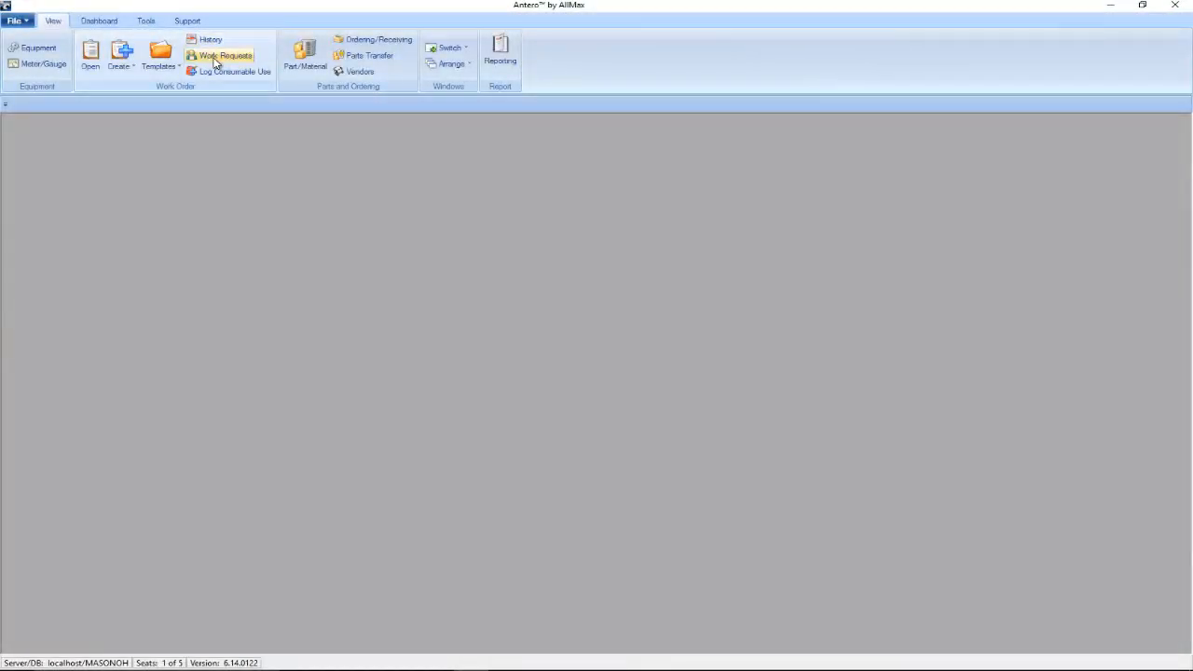
click(216, 58)
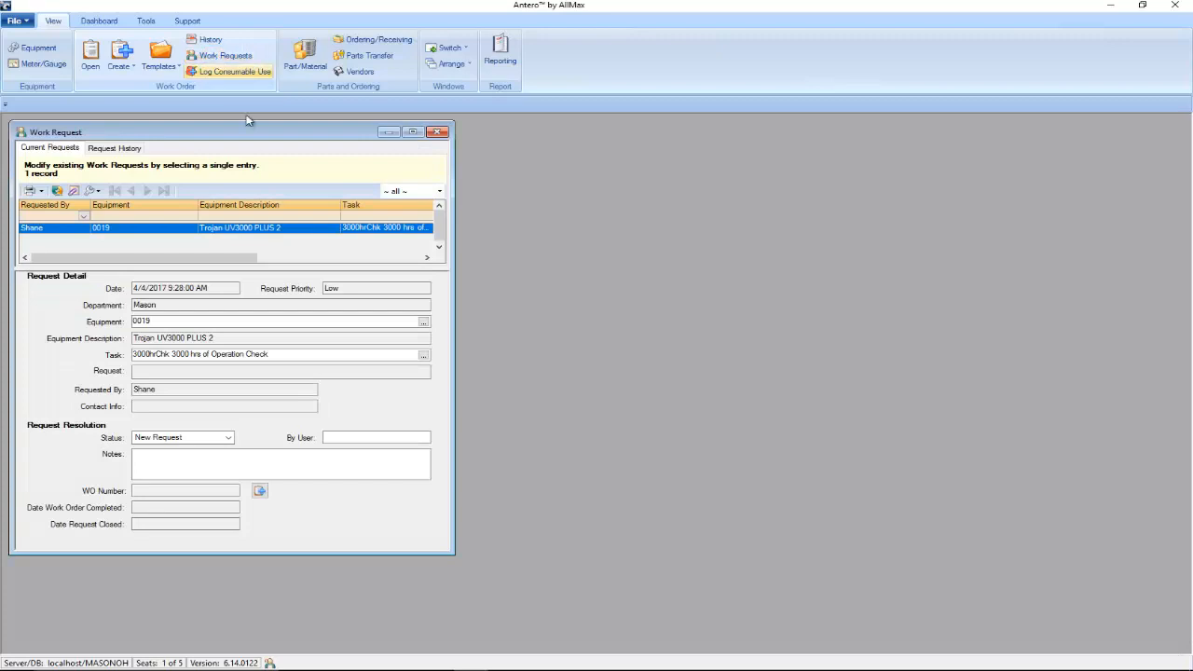
click(412, 132)
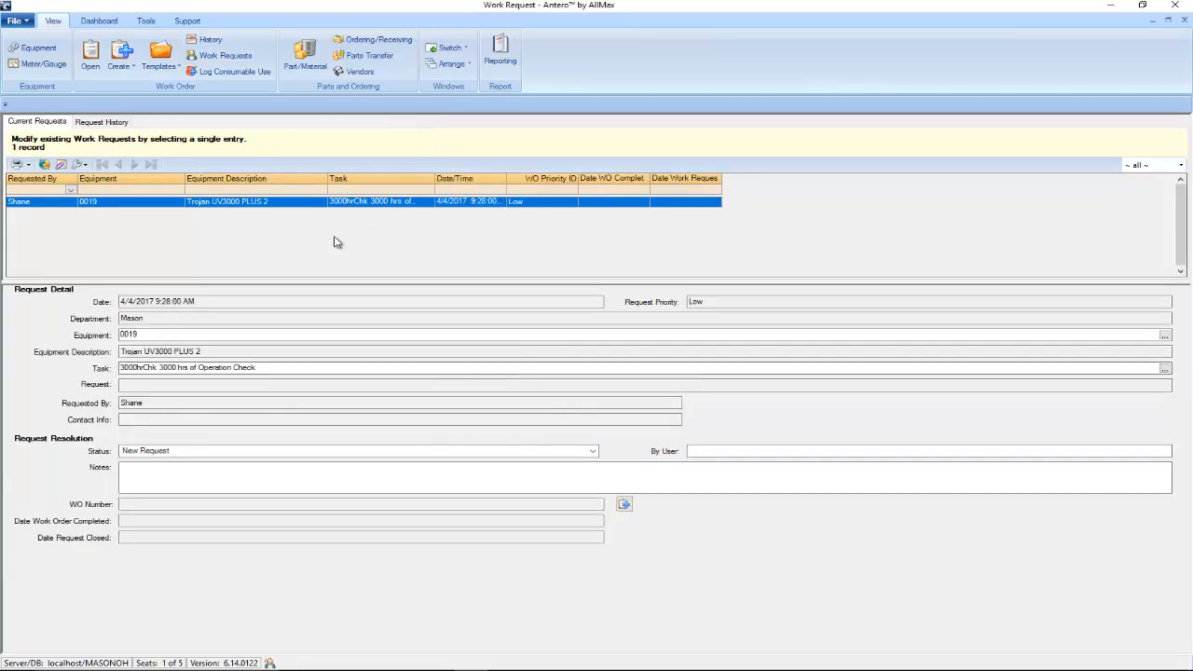